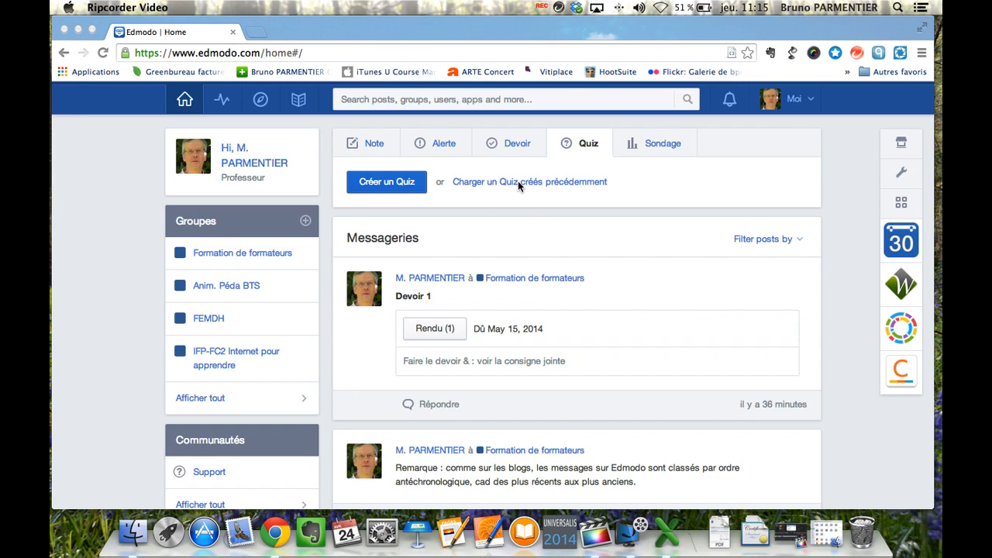
Step: Bring the browser forward to show the Quiz composer on the Edmodo home page
click(380, 183)
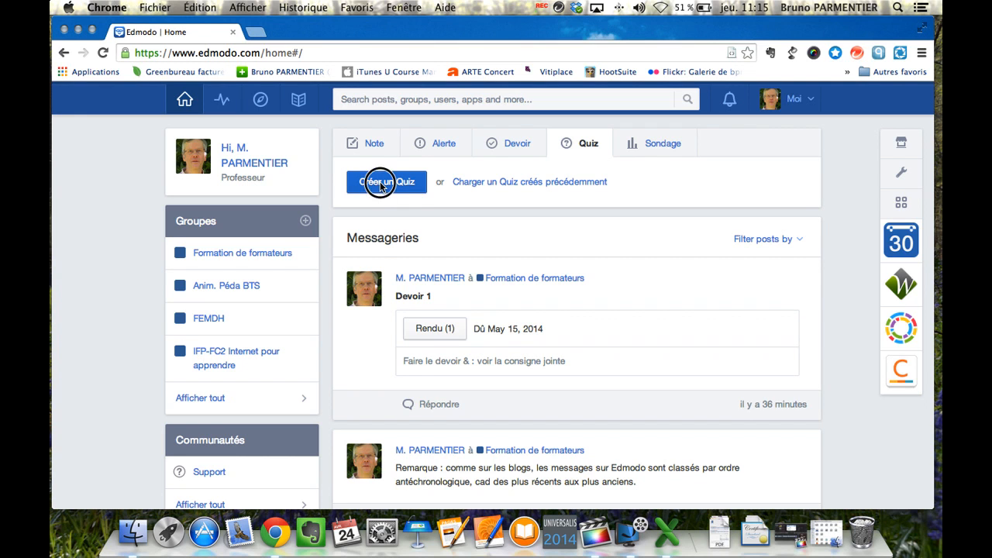
Step: Create a new quiz titled 'Quiz edmodo 2'
click(380, 183)
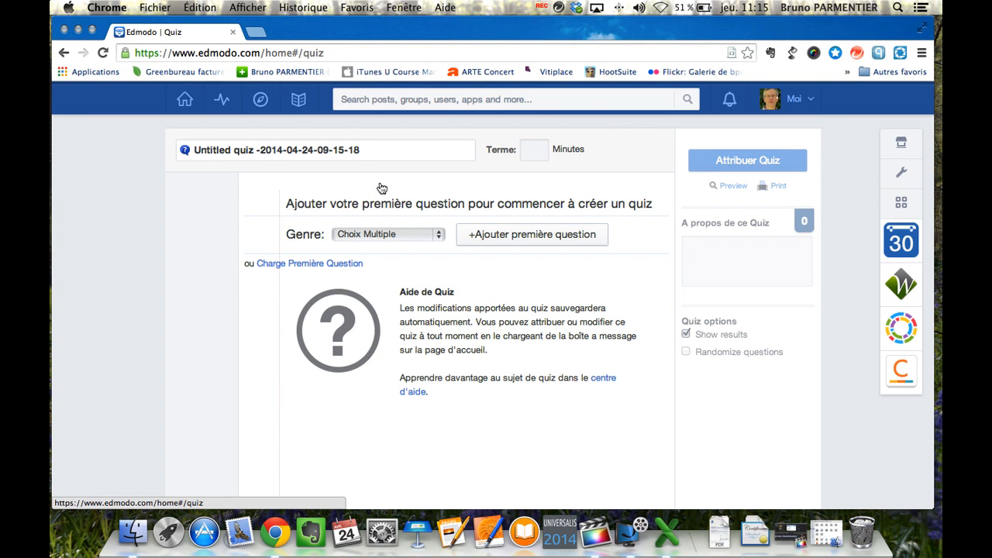
drag(371, 150, 173, 150)
text(Qui)
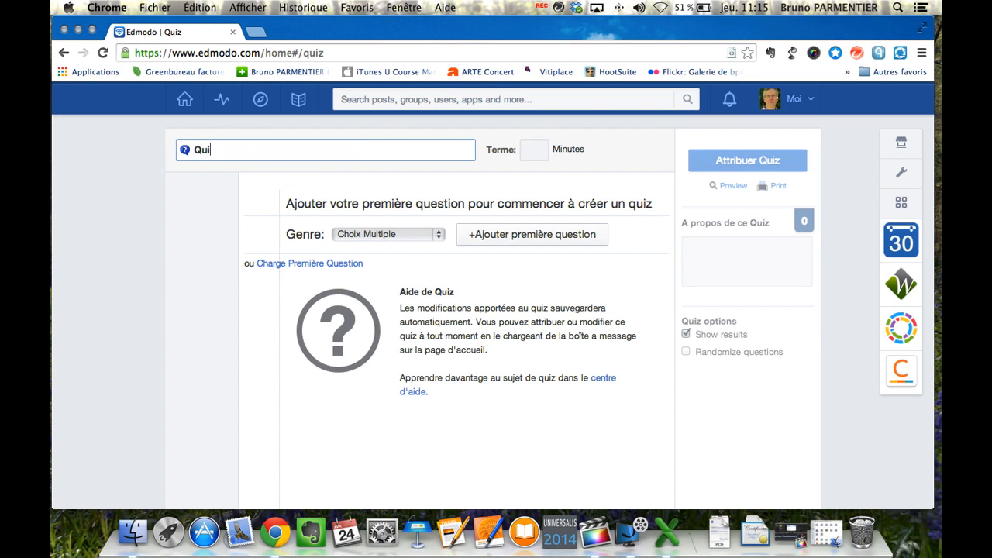
text(z edmodo é)
key(BackSpace)
text(2)
Step: Set the quiz time limit to 5 minutes and make the first question type Vrai Faux
click(541, 151)
text(60)
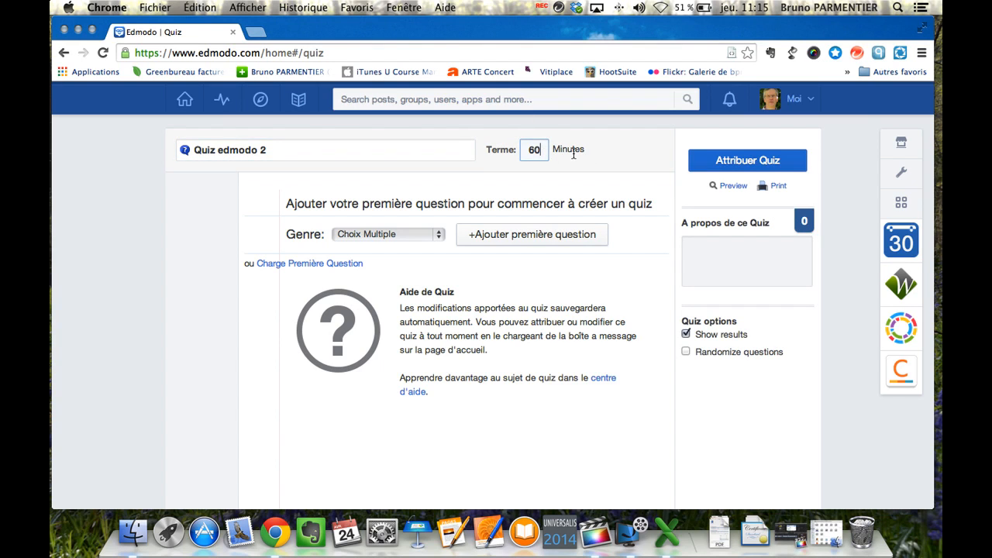
key(BackSpace)
key(BackSpace)
text(5)
scroll(580, 173, down, 1)
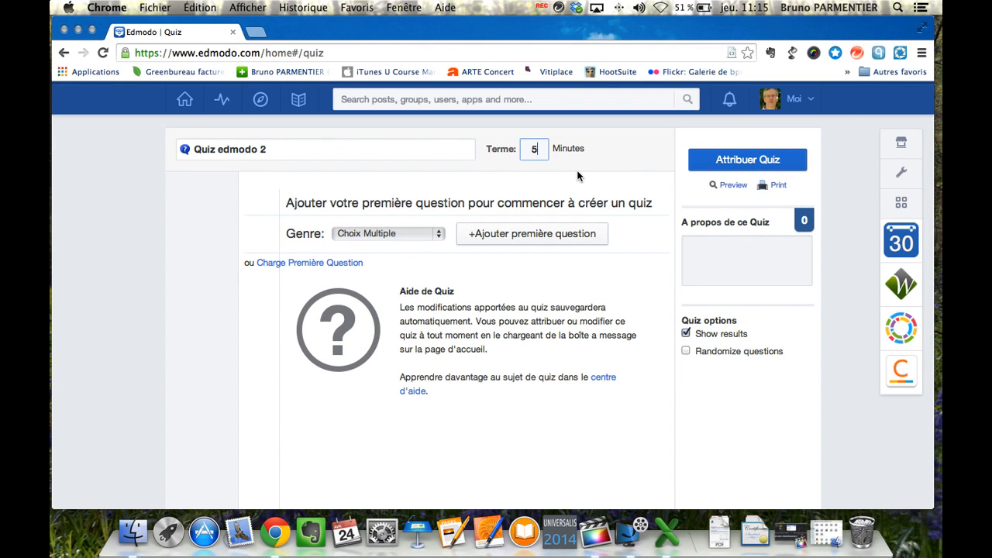
click(440, 236)
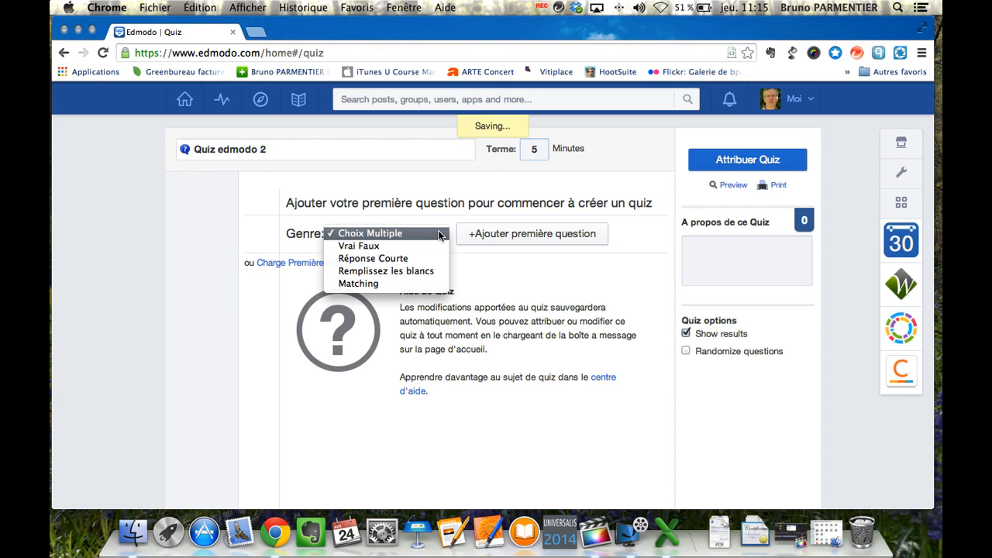
click(370, 245)
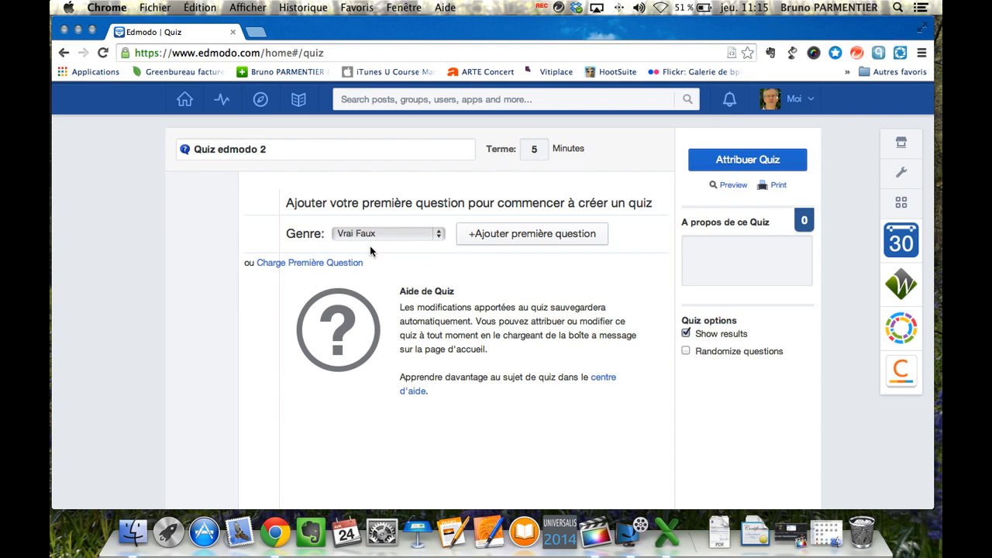
Step: Write question 1 as 'Edmodo est gratuit' with answer Vrai, then add an empty question 2
click(515, 234)
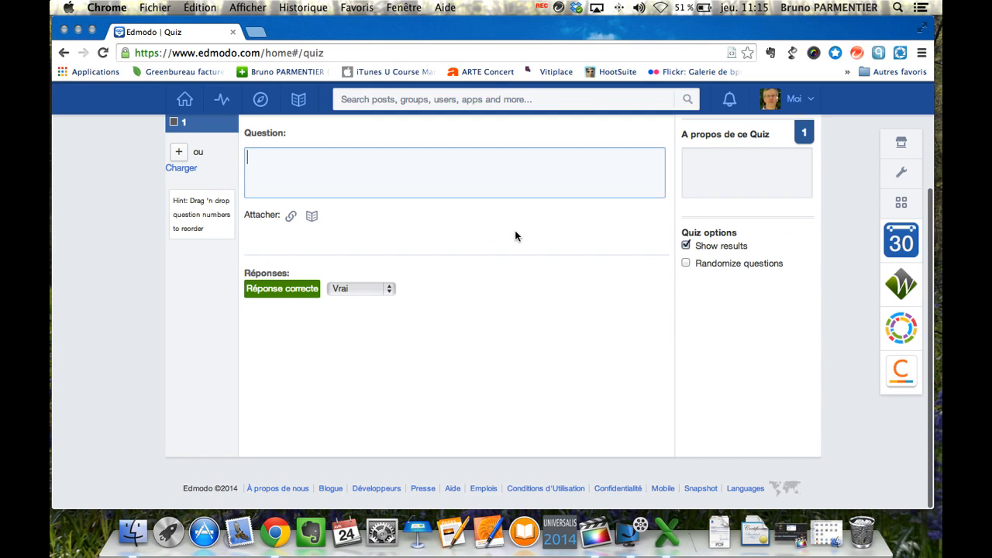
click(367, 179)
text(Edmodo est gratuit)
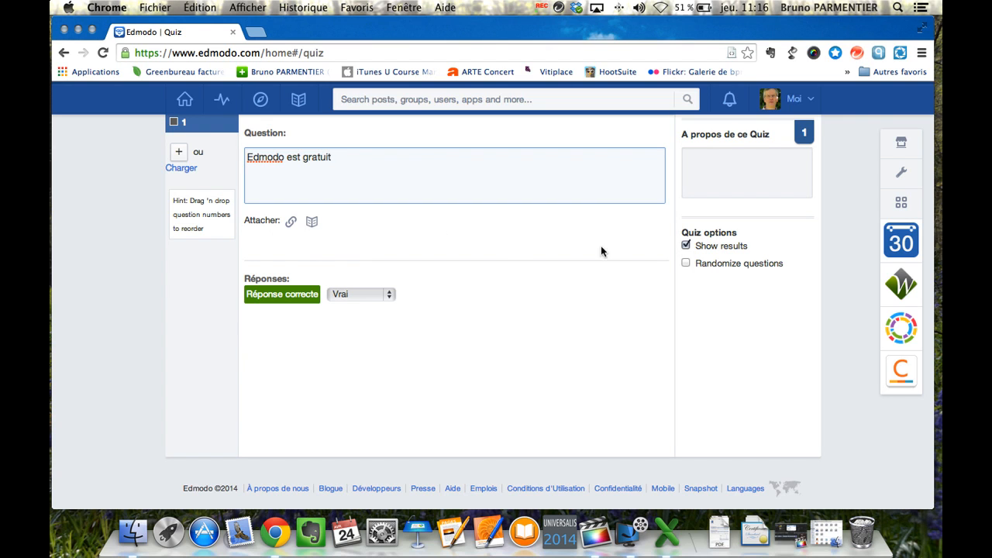
scroll(649, 306, up, 2)
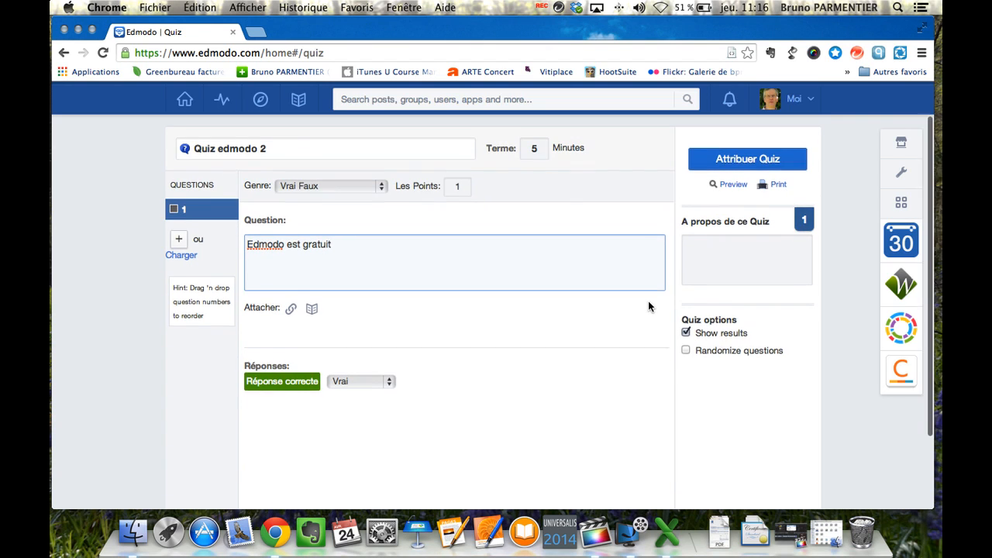
scroll(649, 307, up, 1)
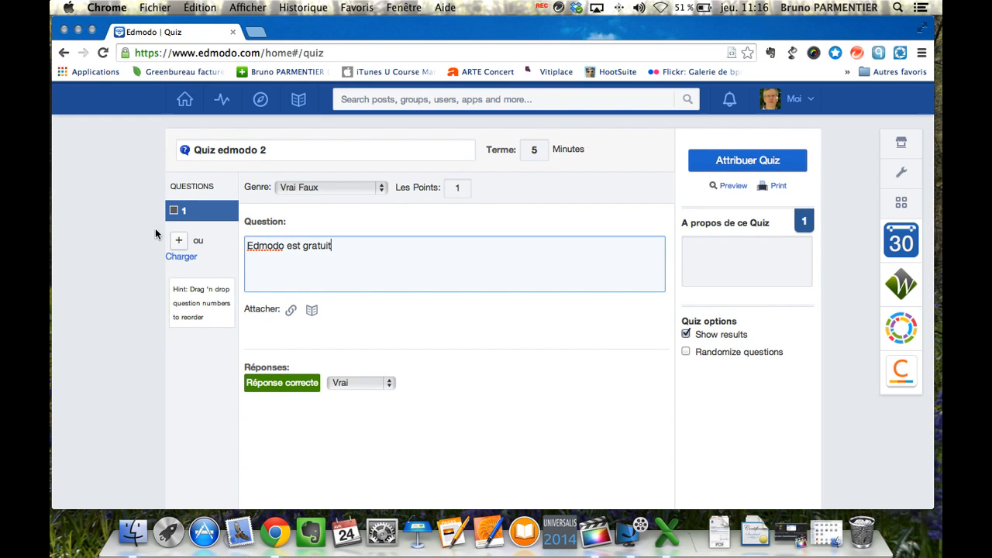
click(182, 241)
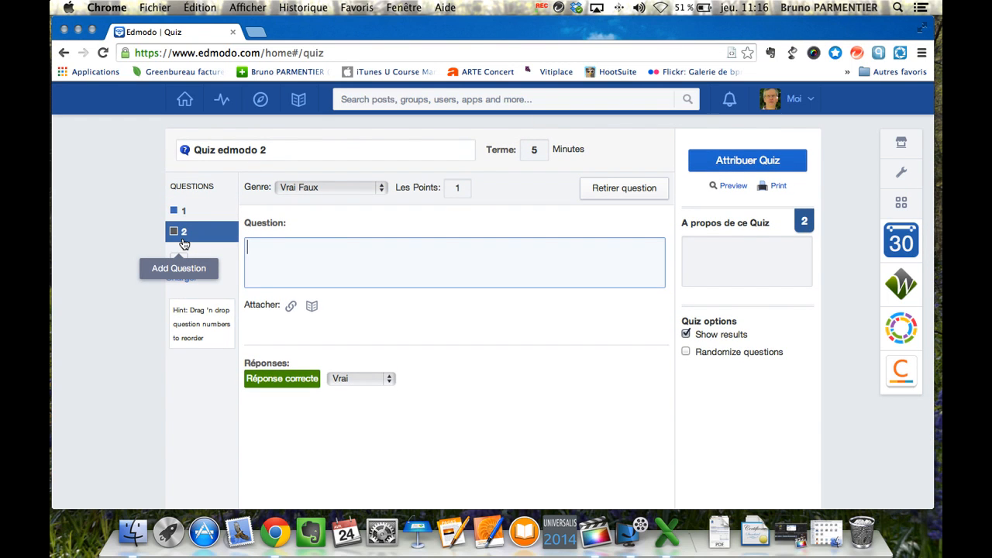
Step: Make question 2 a 1-point Réponse Courte asking 'Que pensez-vous d'Edmodo ?' and randomize question order
click(381, 187)
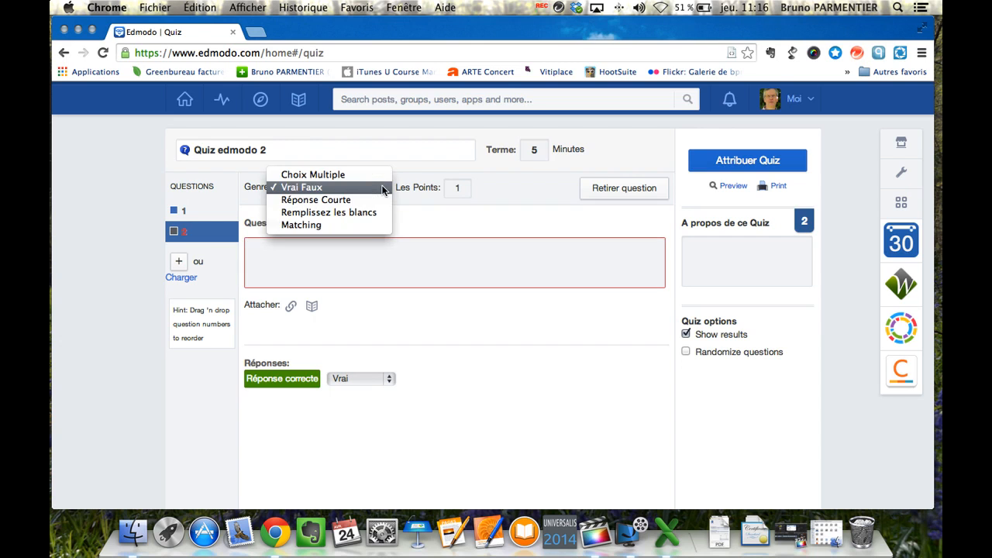
click(335, 201)
click(295, 254)
text(Que )
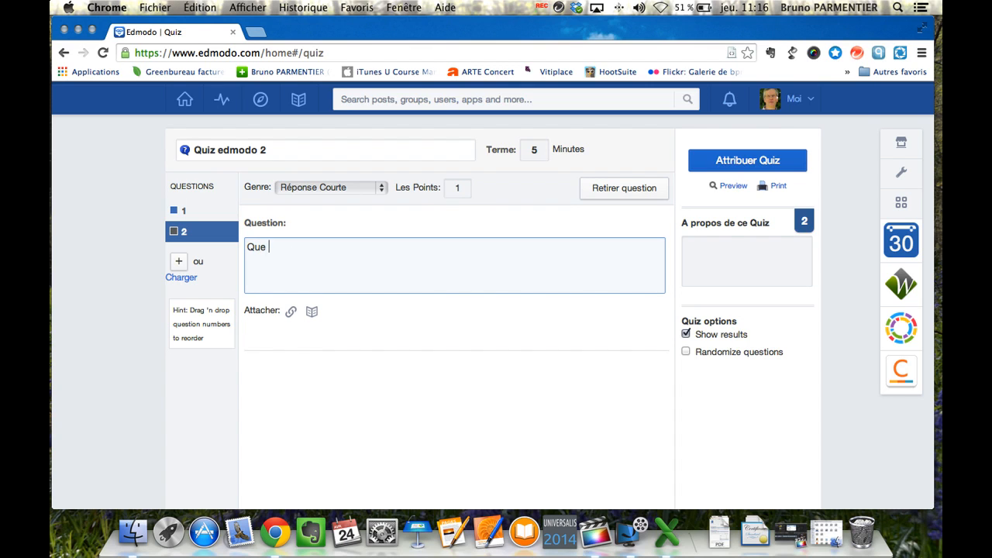
text(pensez-vous d'Edmodo ?)
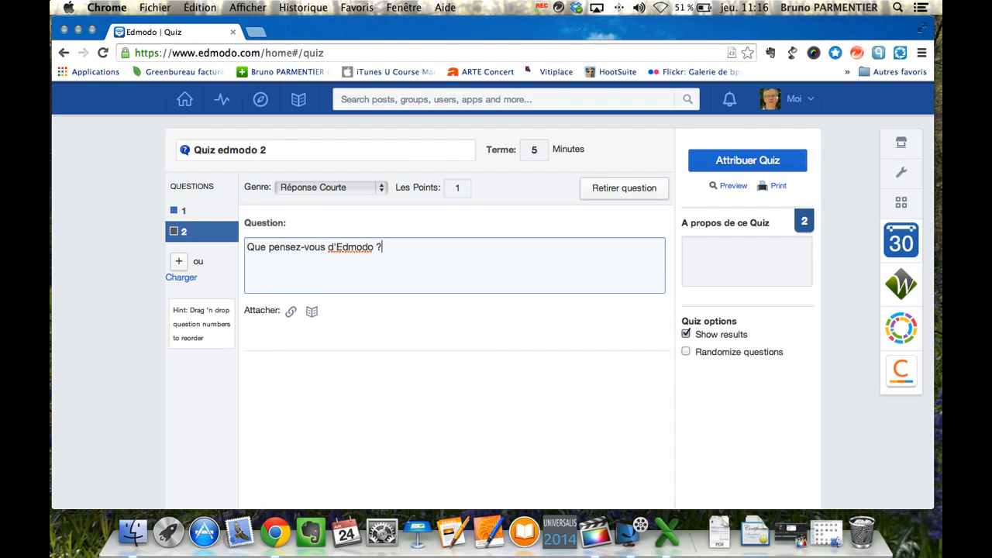
click(459, 188)
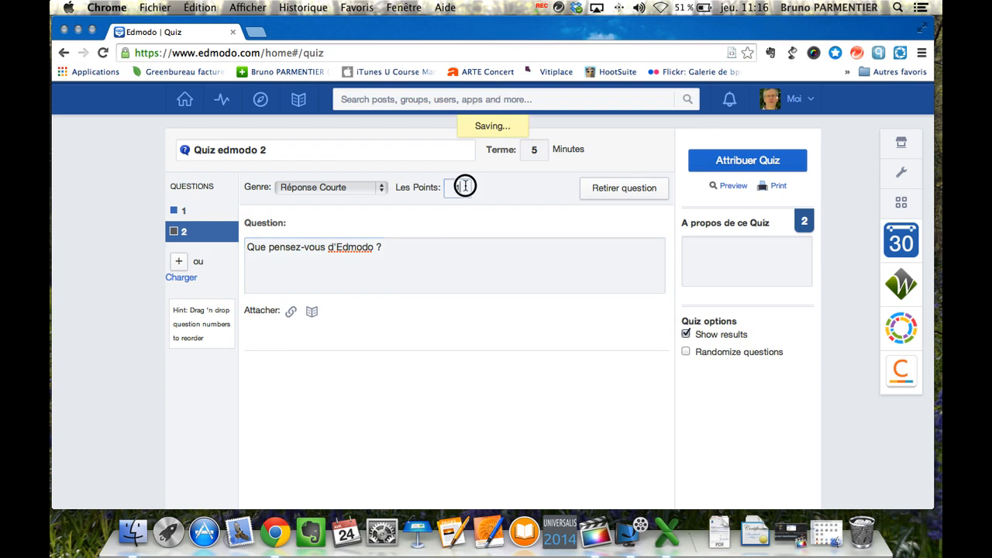
click(459, 188)
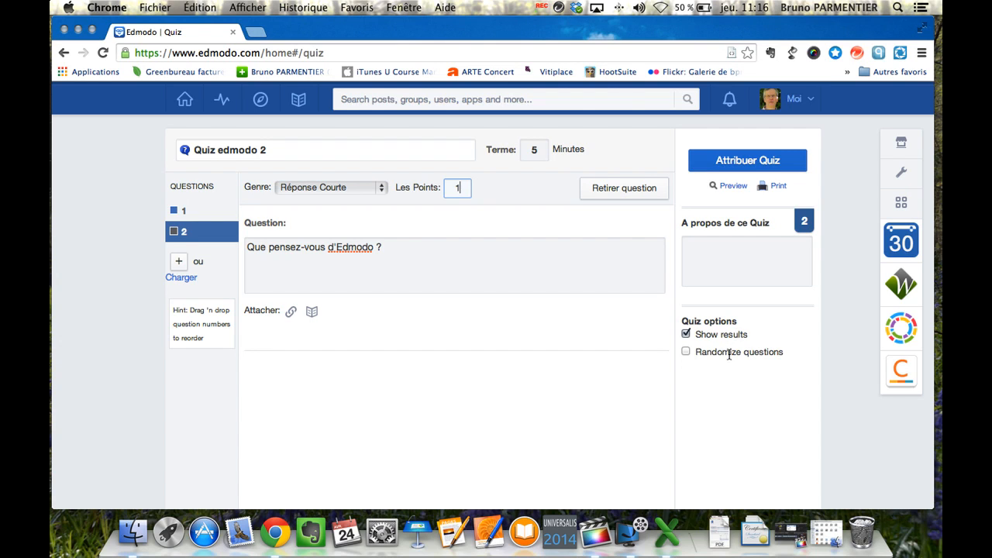
click(686, 353)
Step: Assign the quiz with a due date of April 24, 2014, keeping it in the gradebook
click(749, 162)
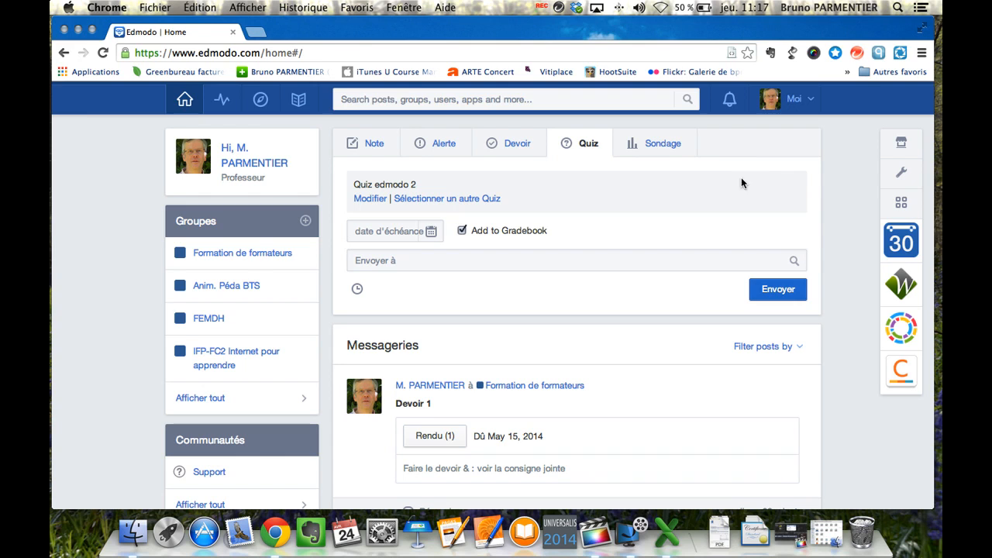
click(429, 235)
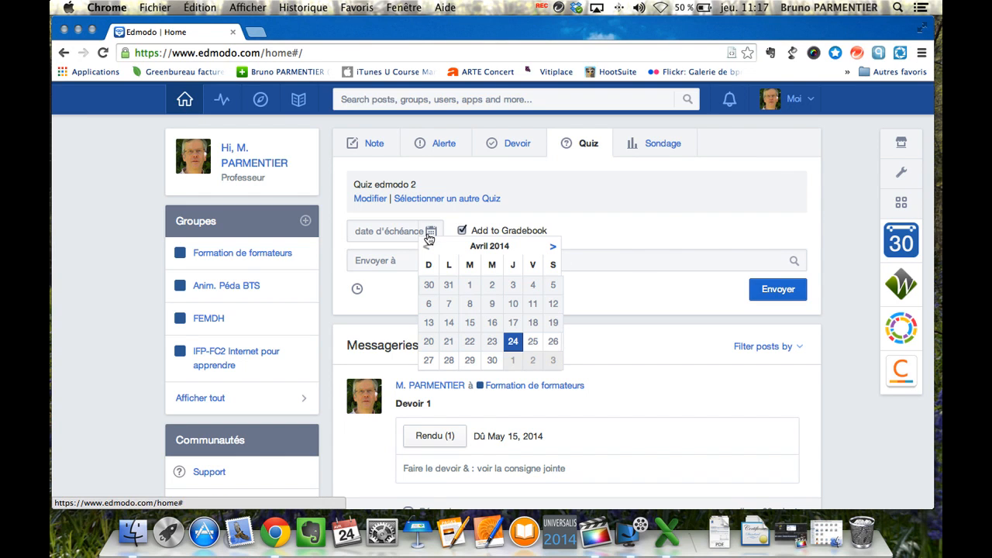
click(512, 342)
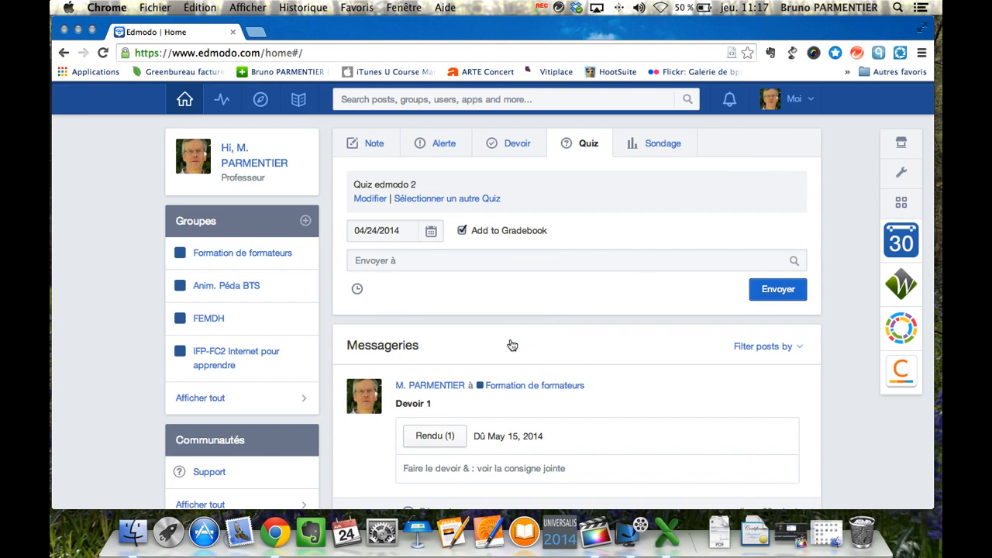
click(462, 231)
click(462, 231)
Step: Address the quiz to Formation de formateurs and post it
click(428, 261)
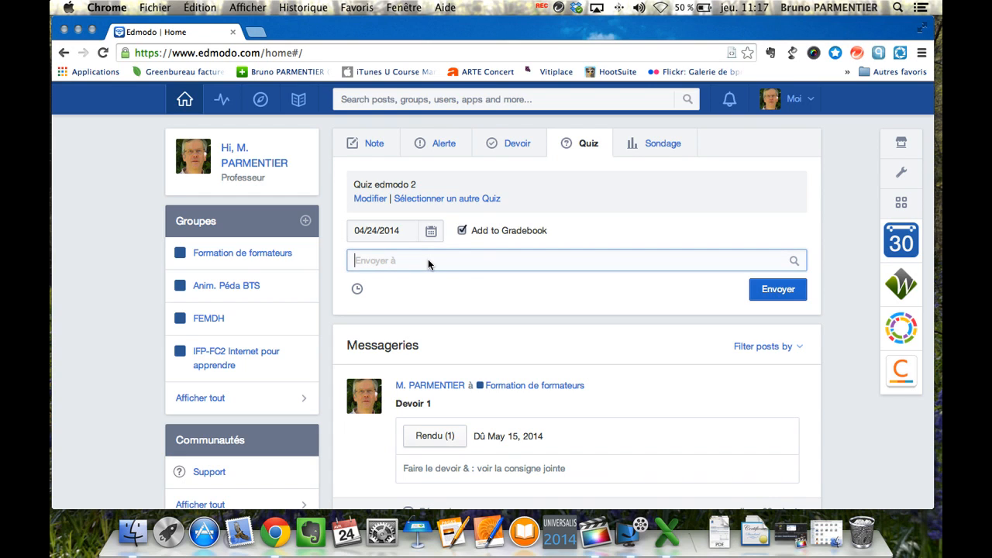
text(fo)
click(439, 320)
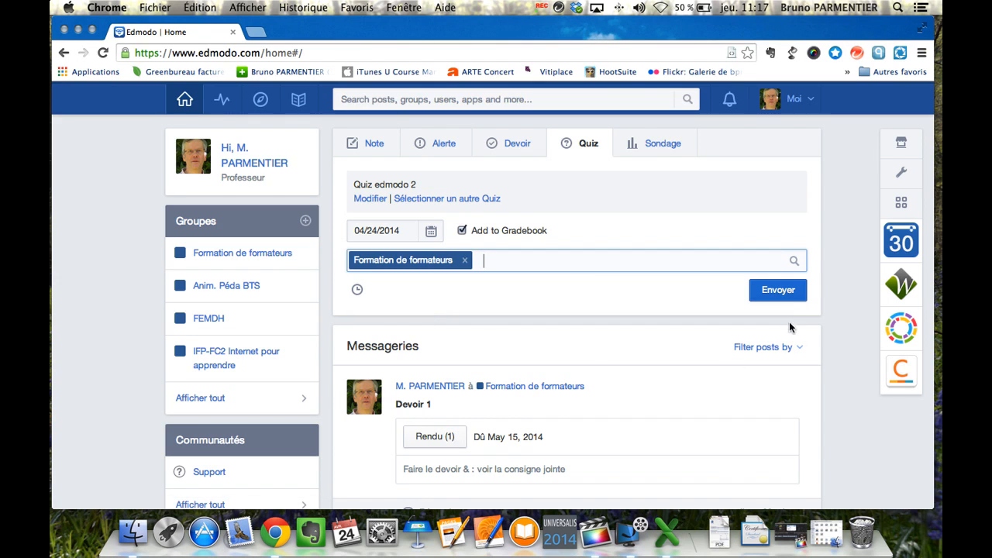
click(784, 295)
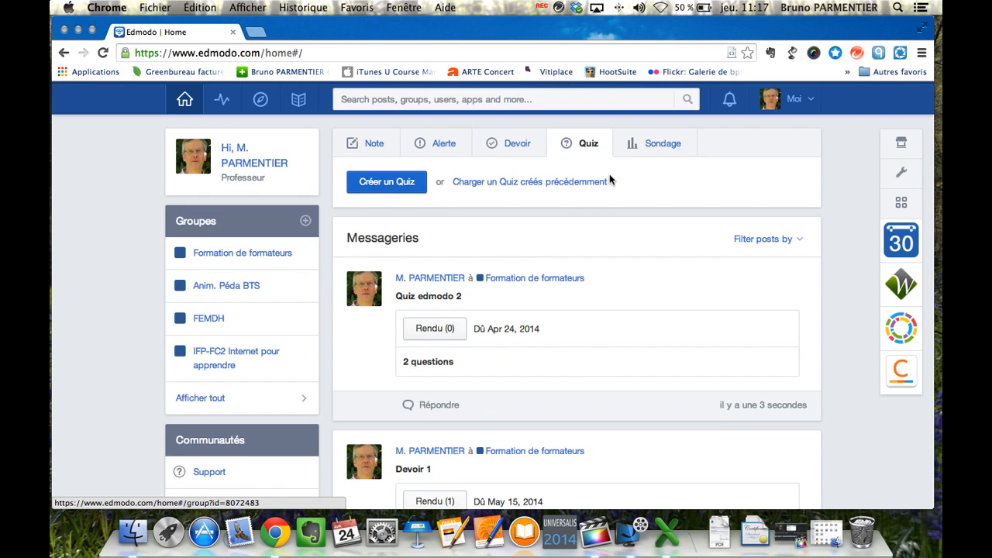
Step: Load a copy of Quiz edmodo 2 from earlier quizzes and start its student preview
click(557, 184)
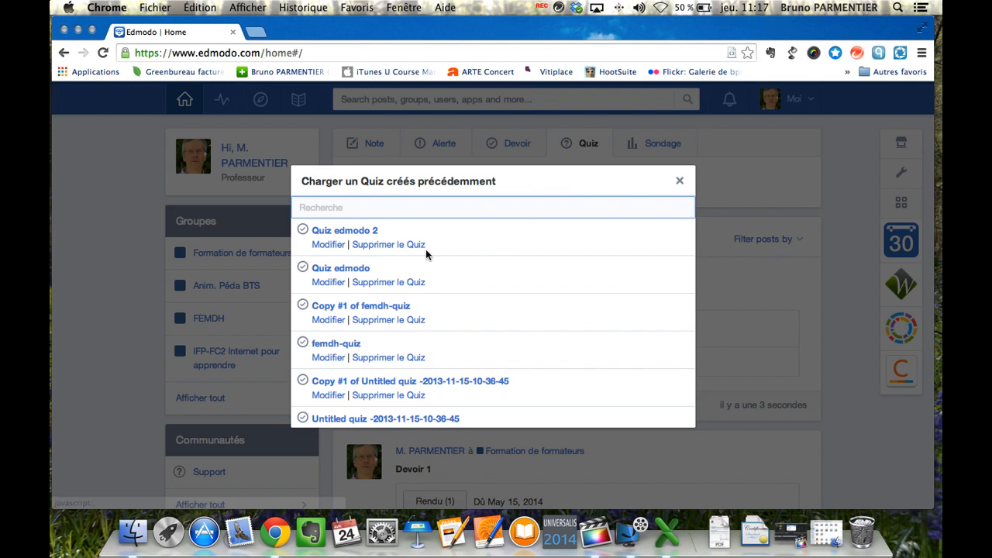
click(327, 244)
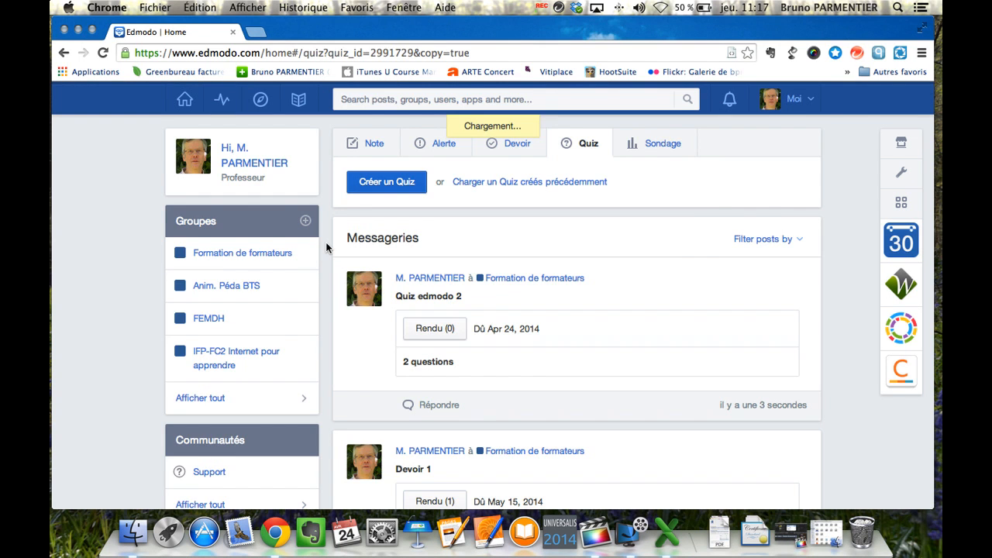
click(733, 209)
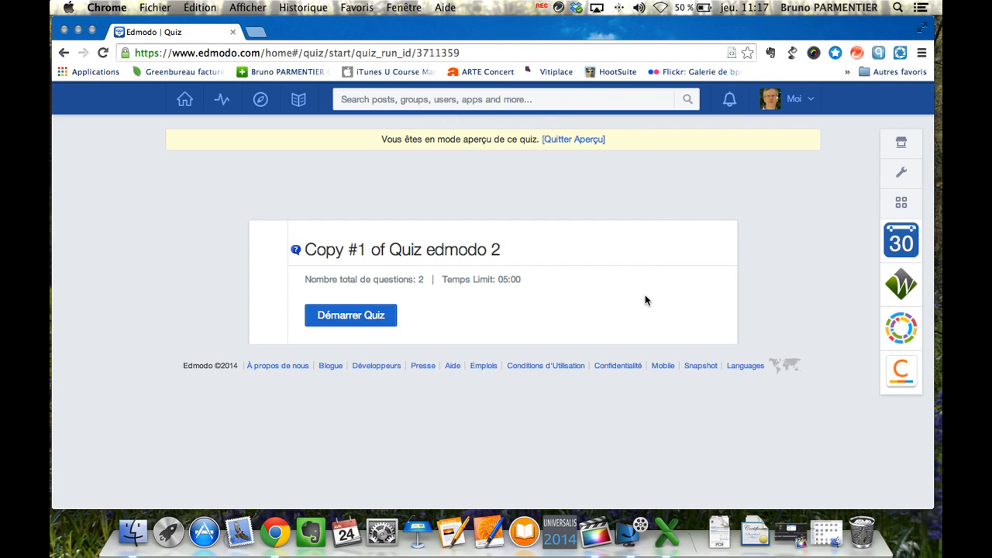
click(361, 320)
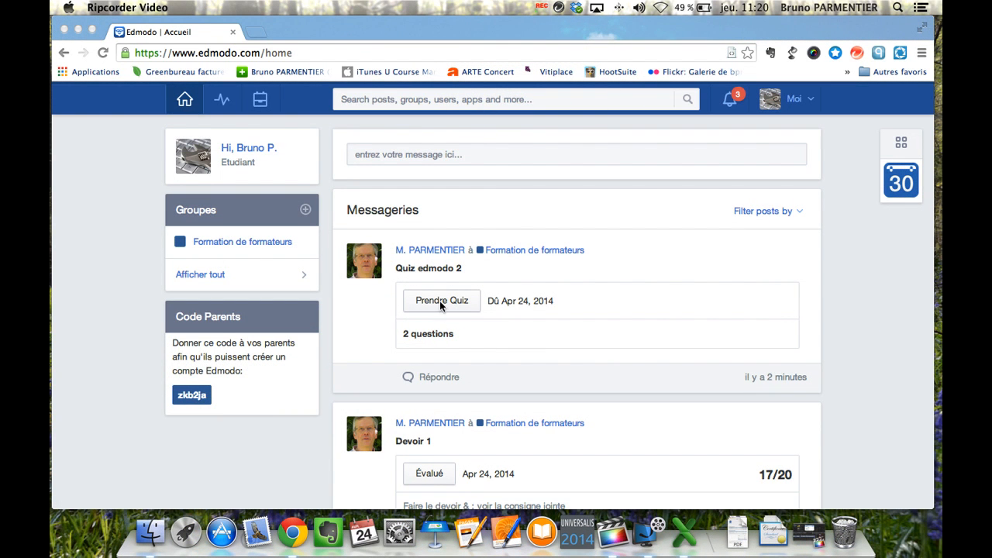
Step: Take Quiz edmodo 2, answering Vrai to question 1 and 'super' to question 2
click(438, 303)
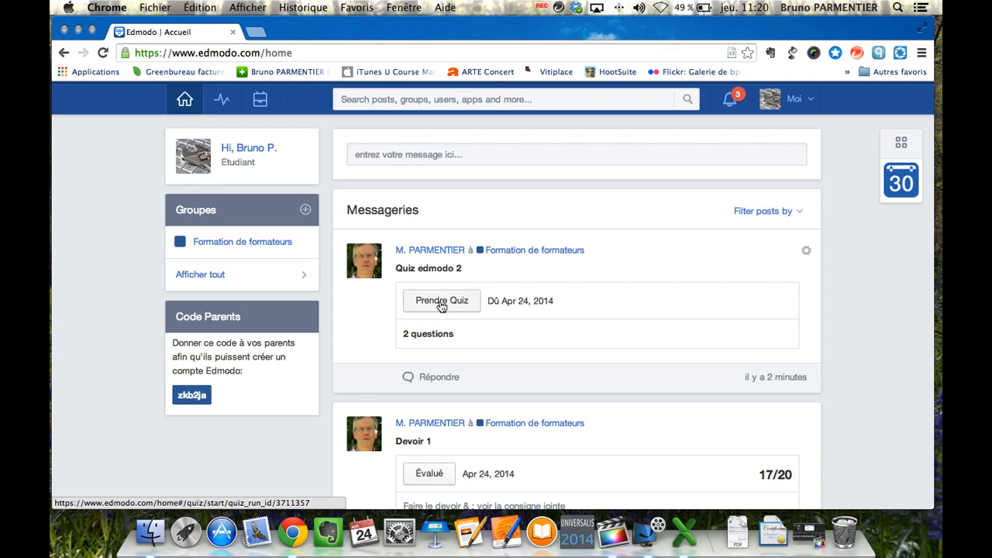
click(441, 305)
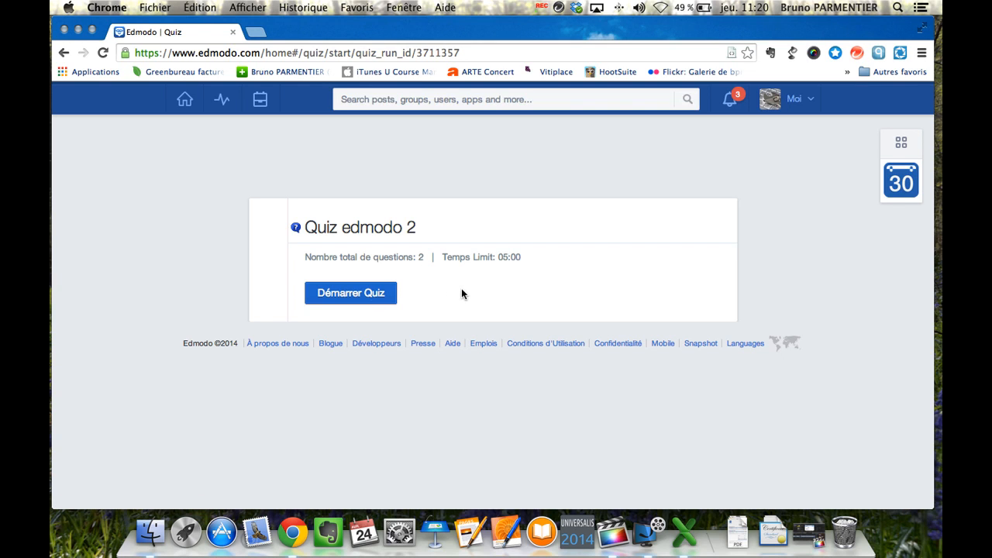
click(351, 298)
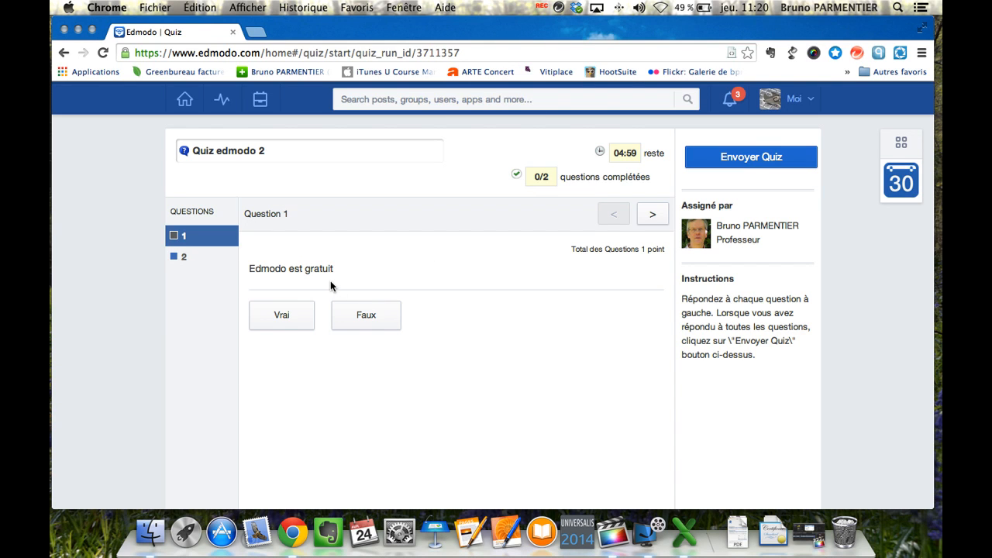
click(276, 316)
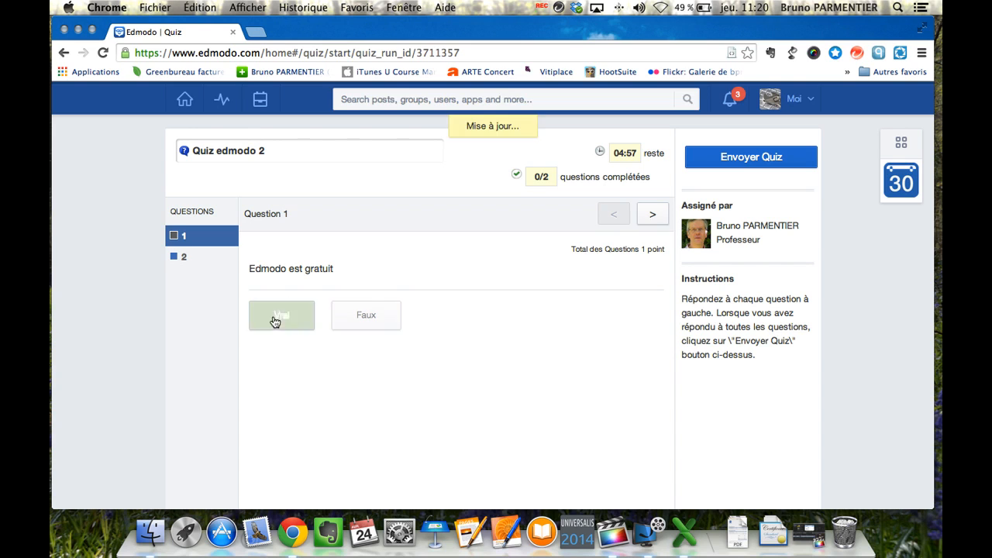
click(651, 213)
click(428, 320)
text(super)
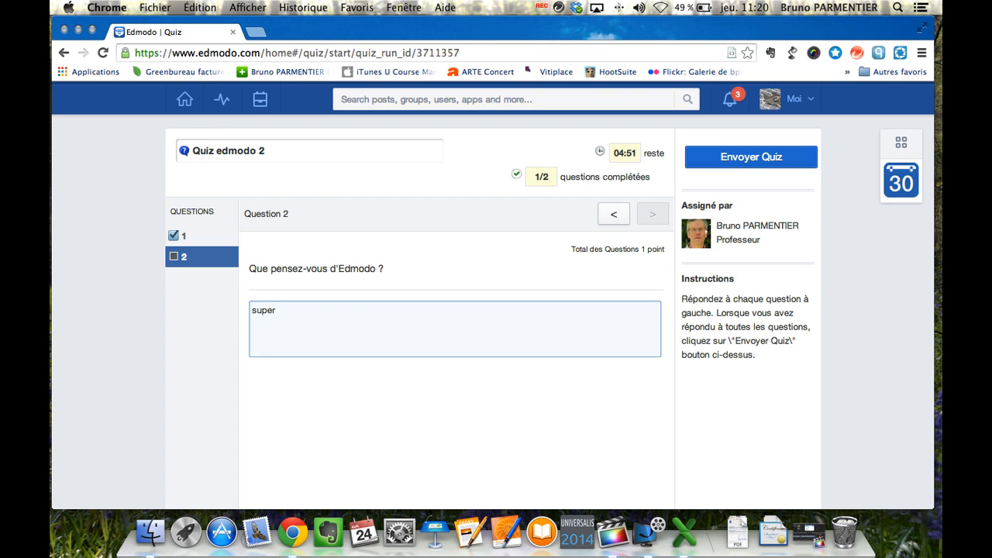
Step: Submit the quiz, rate it with the second face, and view the 1/2-point results
click(752, 165)
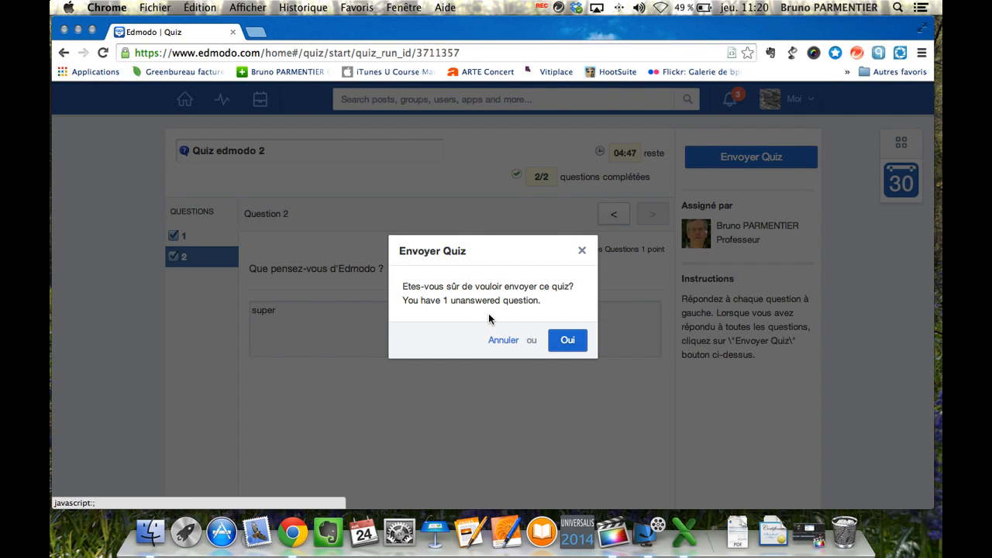
click(567, 344)
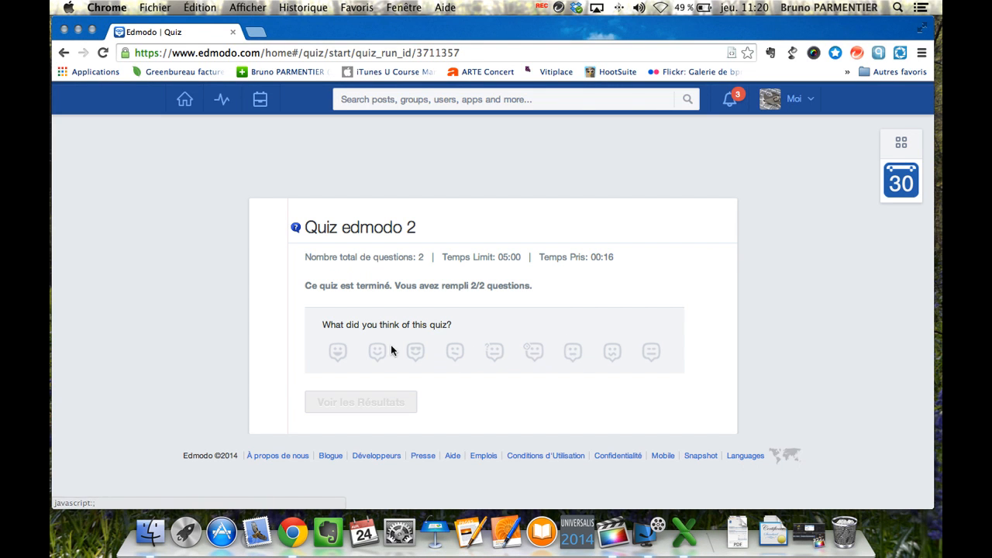
click(380, 353)
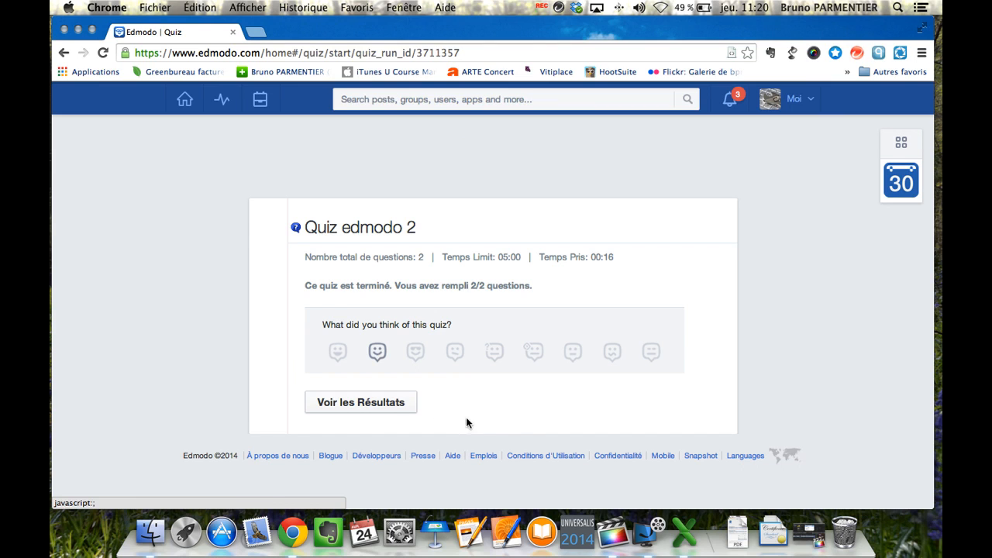
click(360, 402)
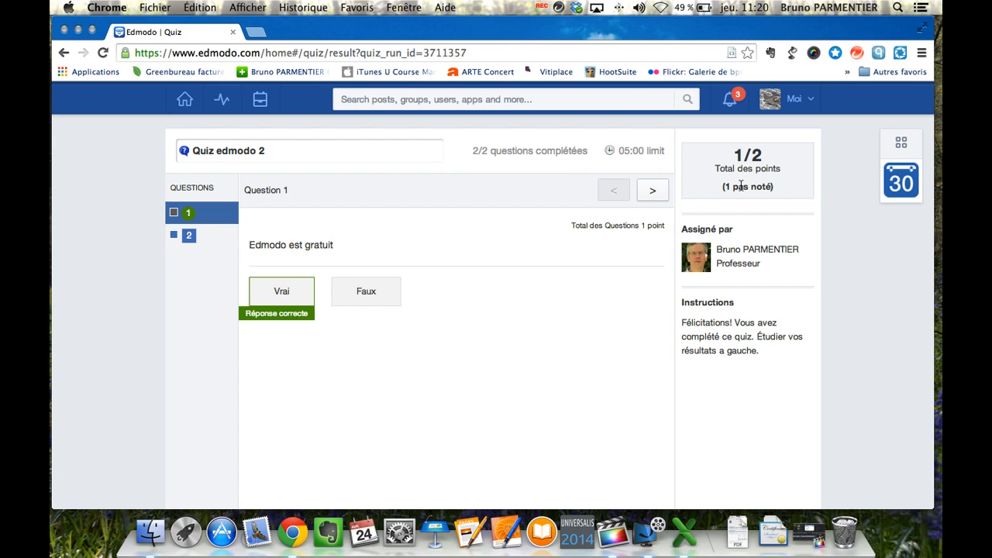
Step: Review question 2's ungraded answer 'super', then return to the teacher's home feed
click(190, 238)
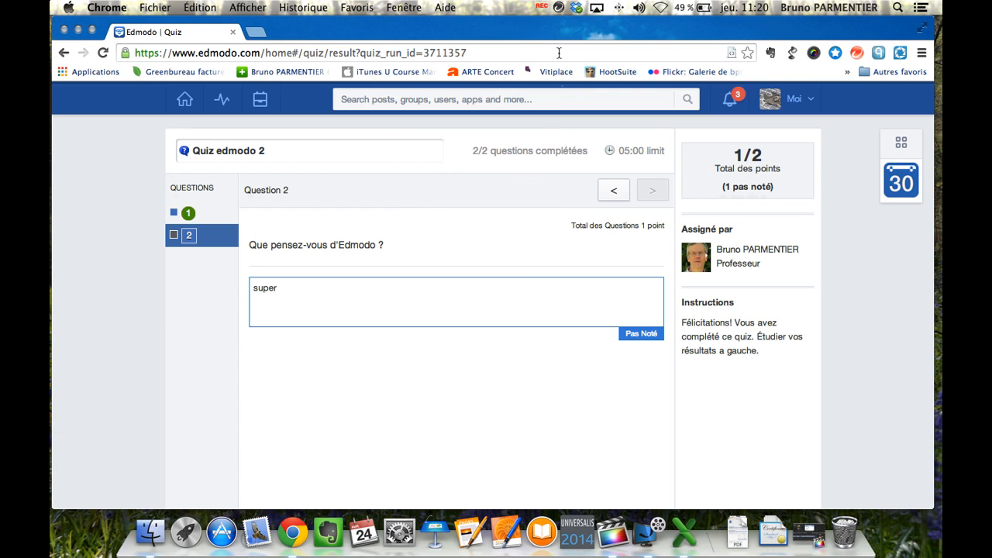
click(547, 9)
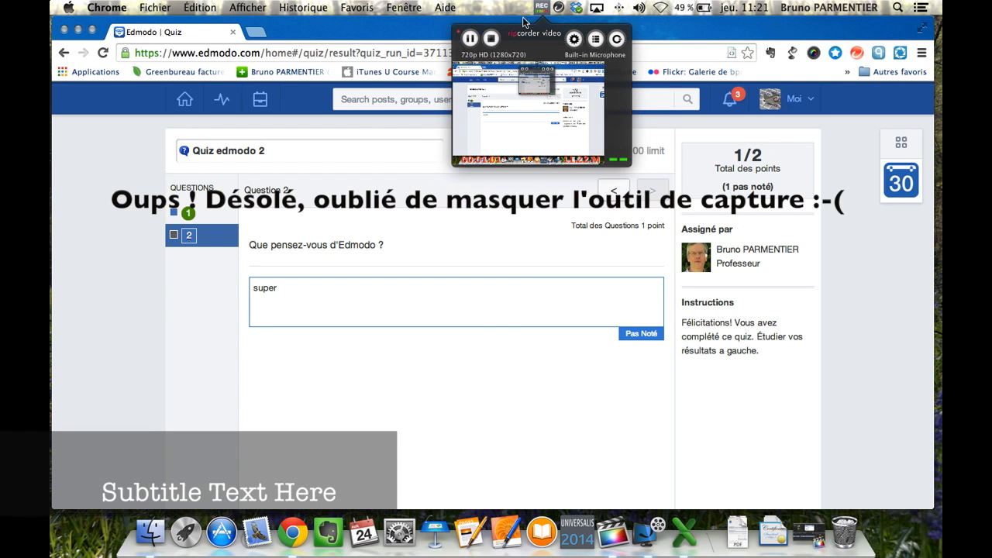
click(470, 38)
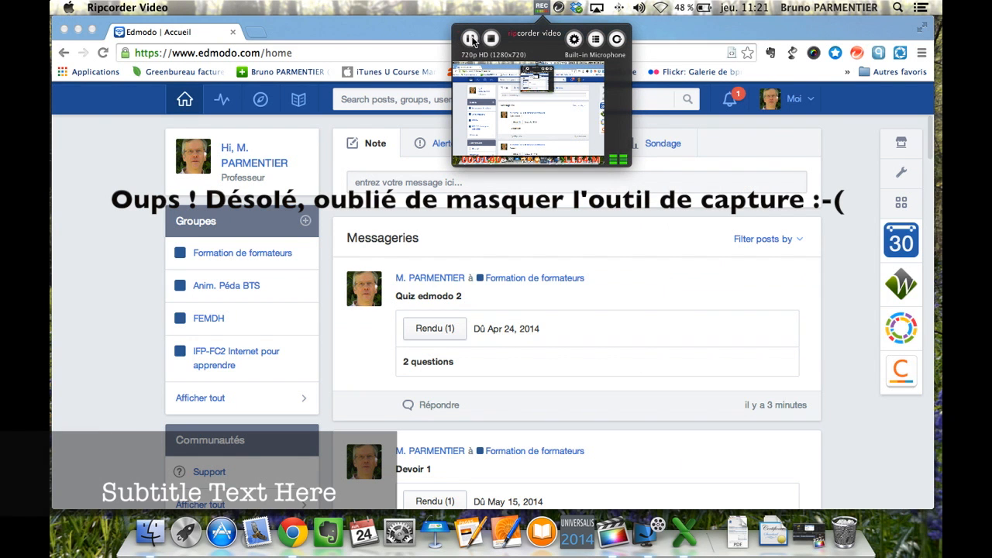
Step: Open the student's Quiz edmodo 2 submission and mark the answer 'super' correct for 2/2
click(429, 331)
click(430, 331)
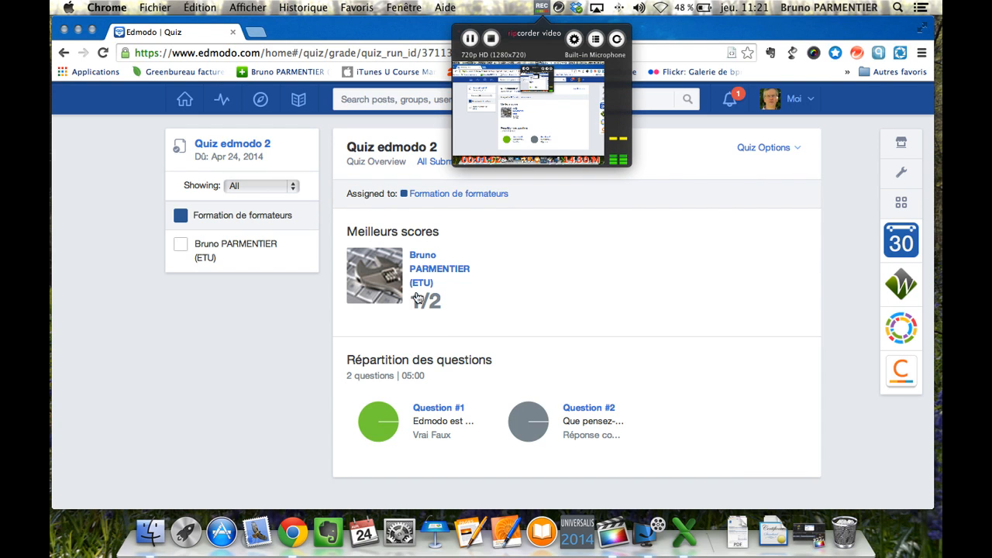
click(258, 248)
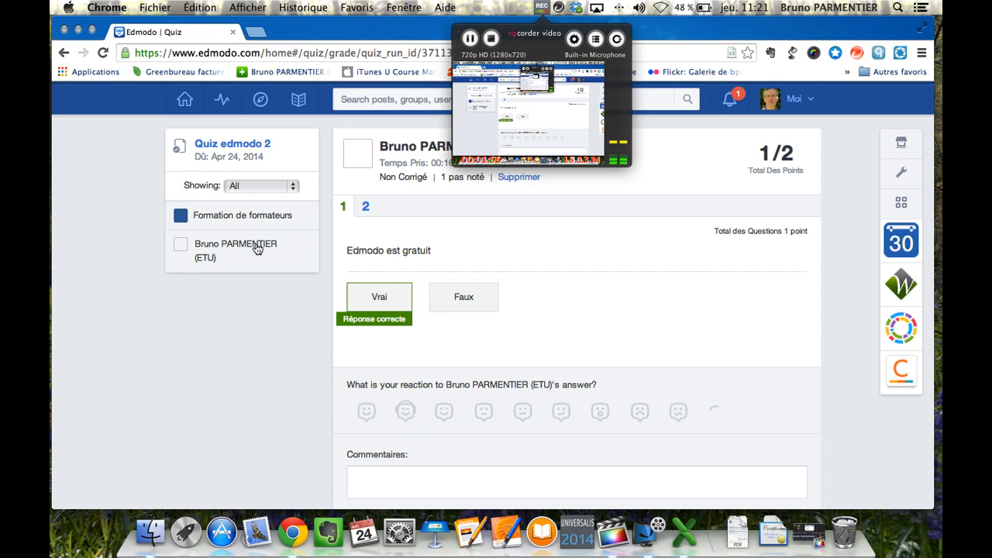
click(365, 209)
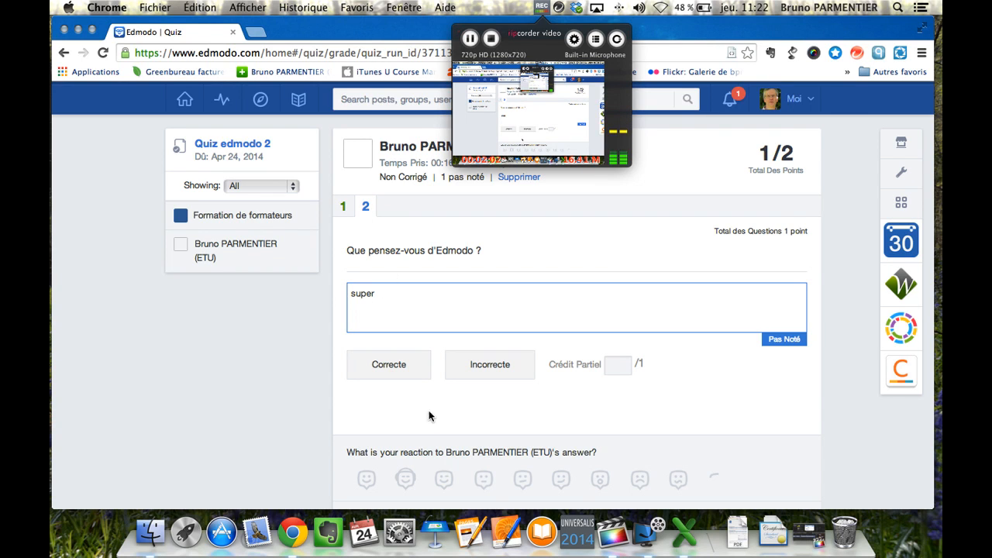
click(395, 365)
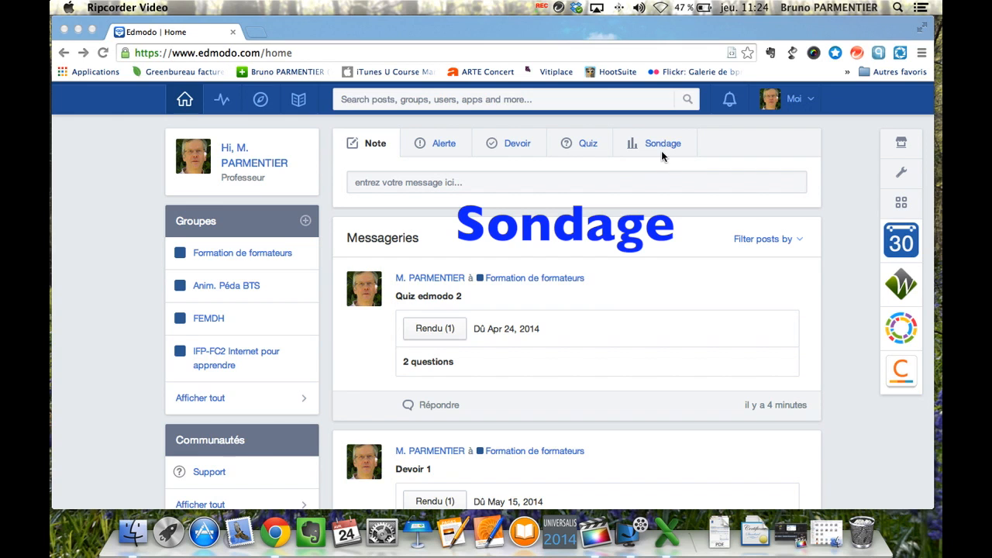
Step: Start a poll asking 'Que pensez-vous d'Edmodo ?' with answers super and compliqué
click(662, 146)
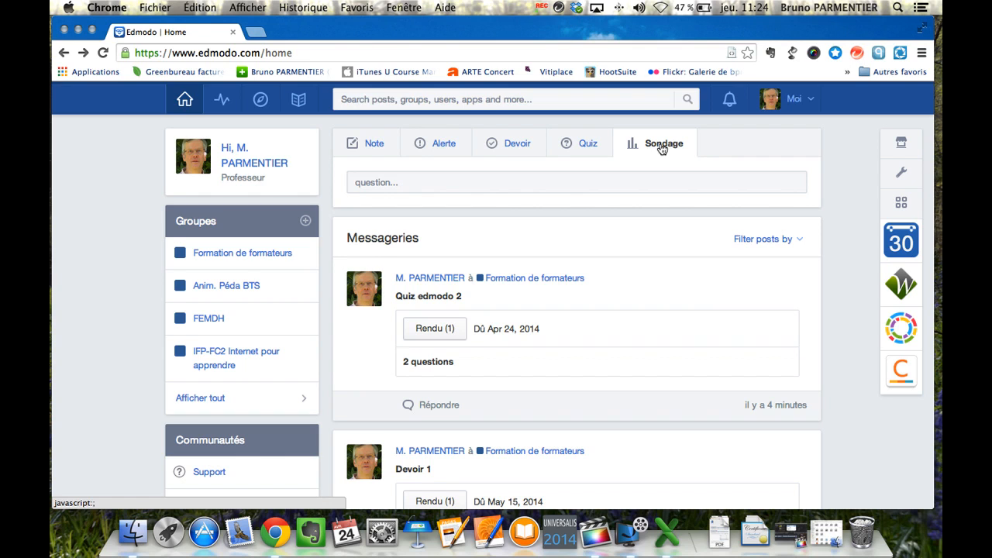
click(459, 184)
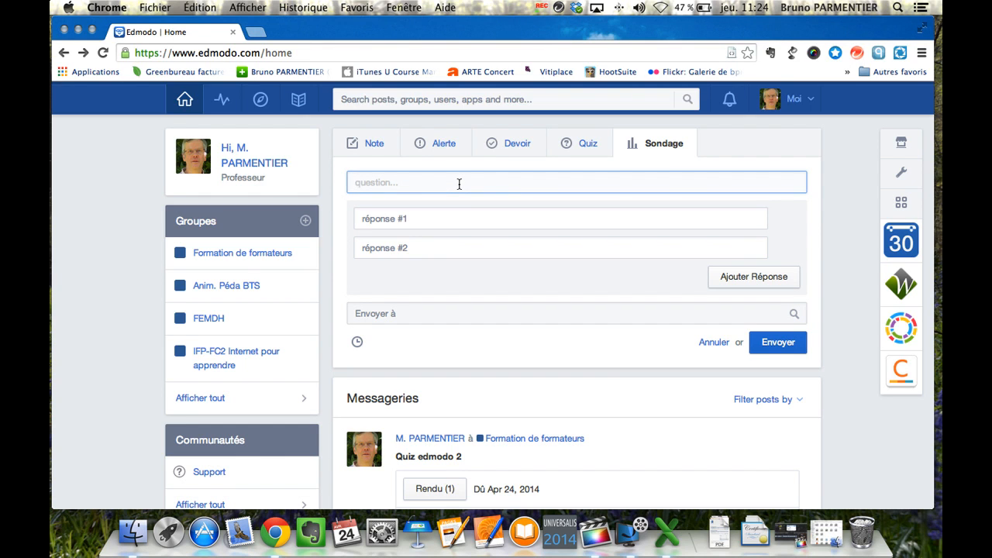
text(Que pensez-vo)
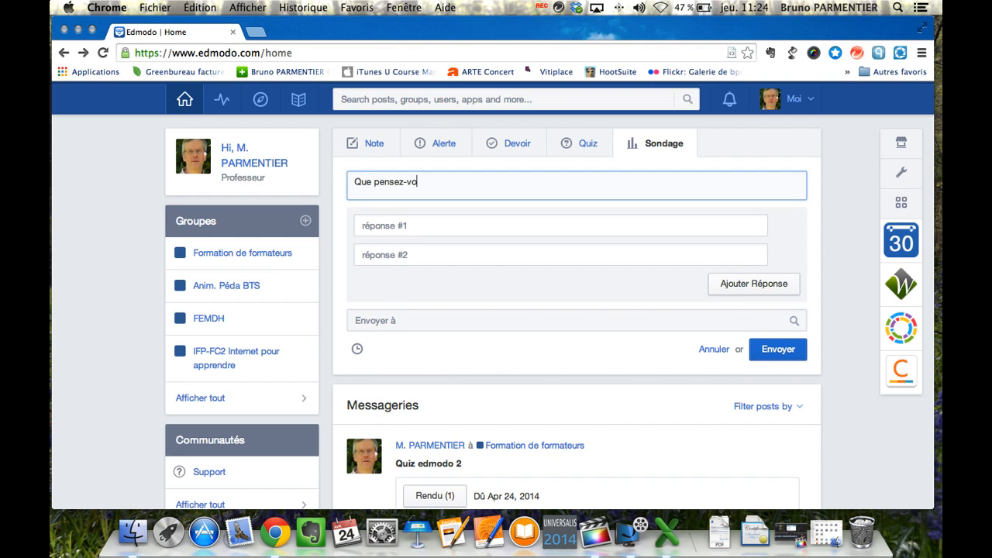
text(us d'Edmodo ?)
click(415, 224)
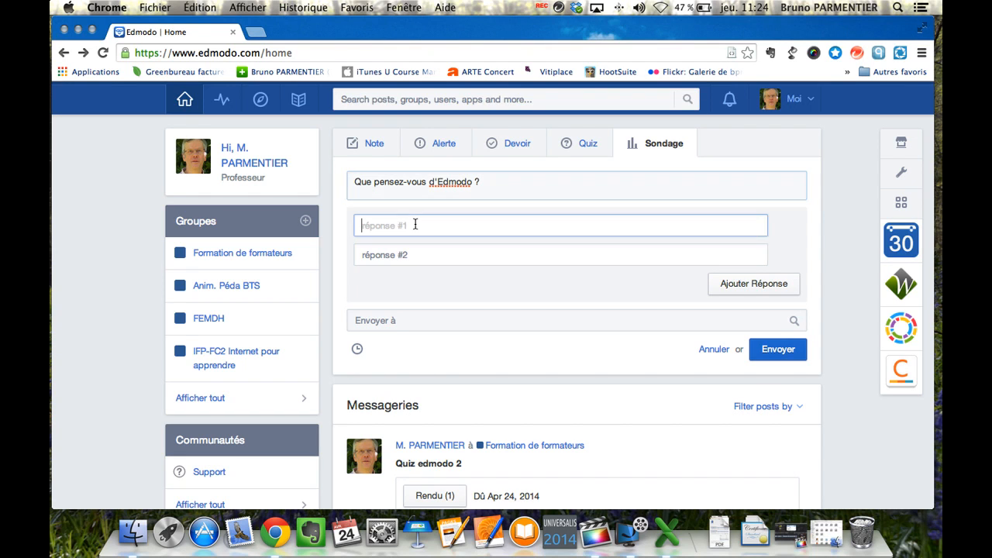
text(super)
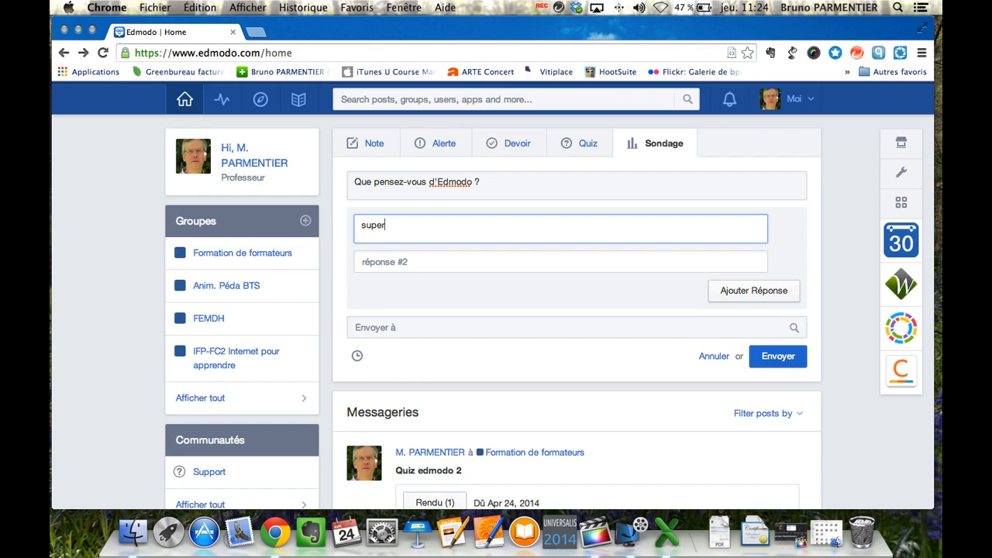
click(409, 263)
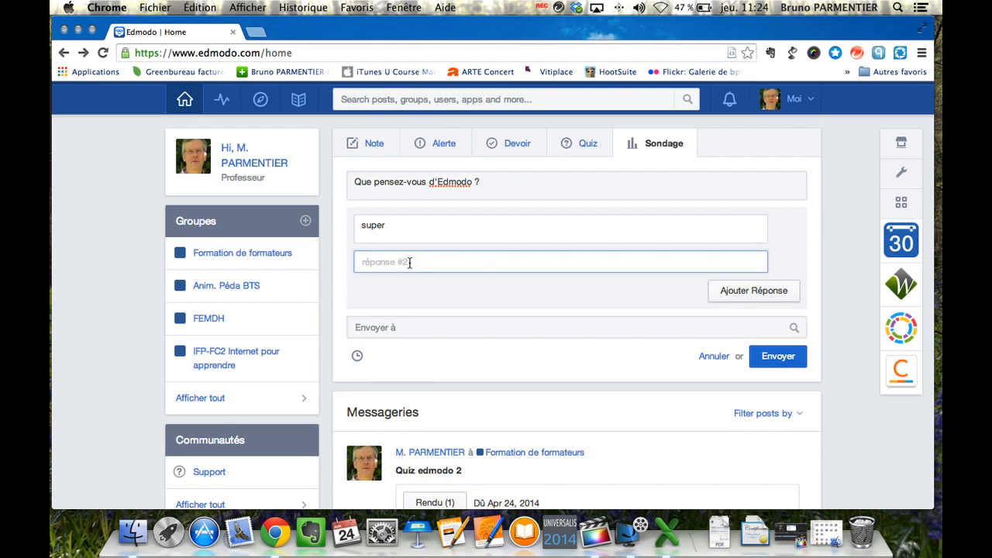
text(compliqué)
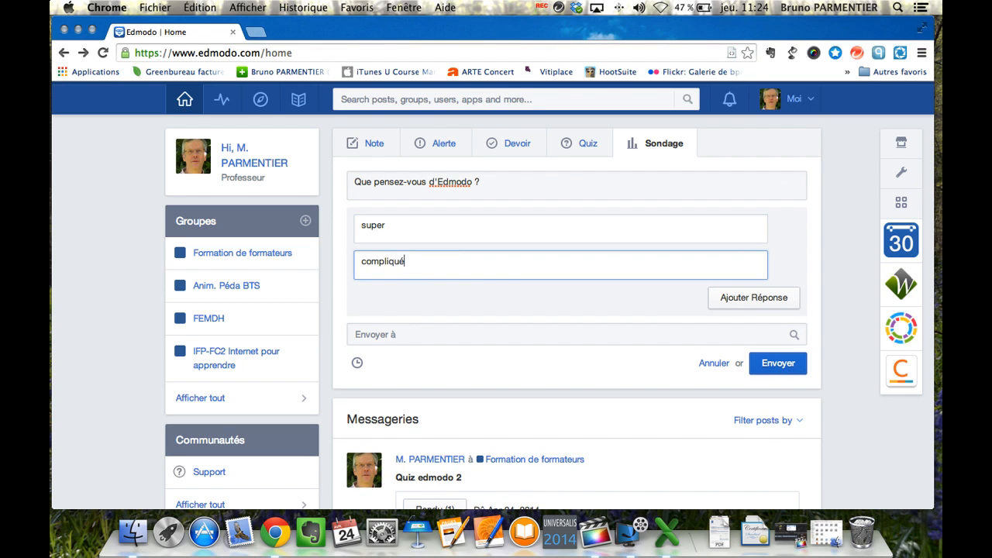
Step: Add third and fourth poll answers 'bof' and 'à fuir'
click(748, 302)
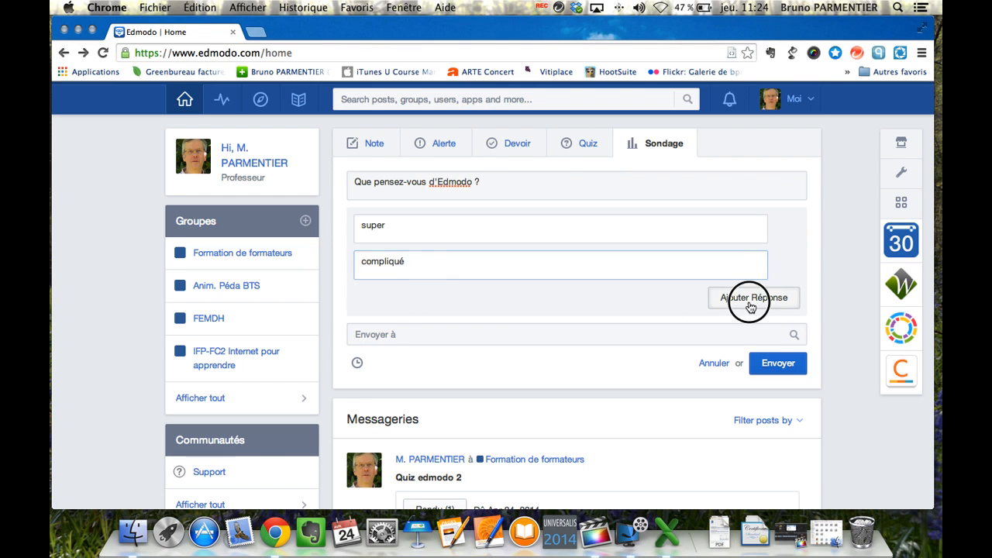
click(406, 298)
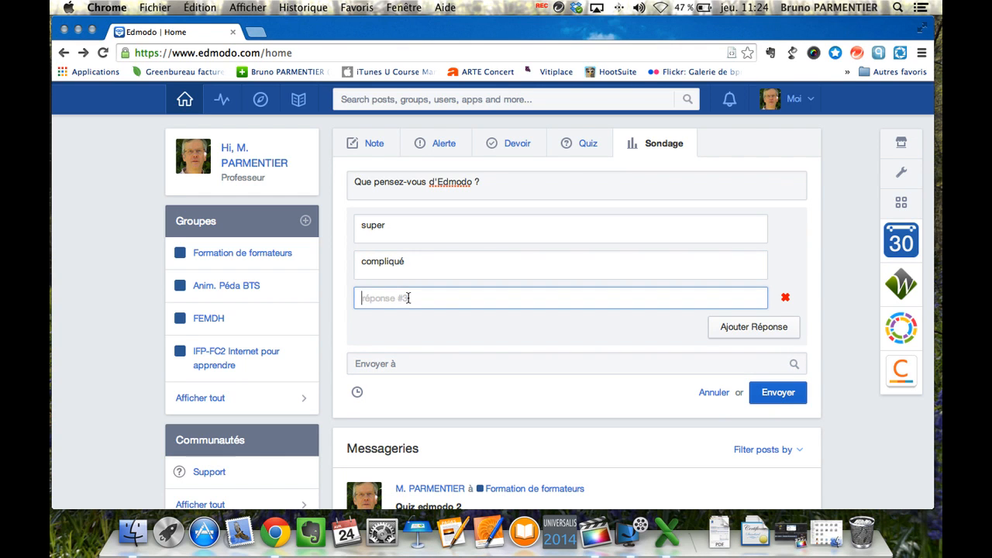
text(bof)
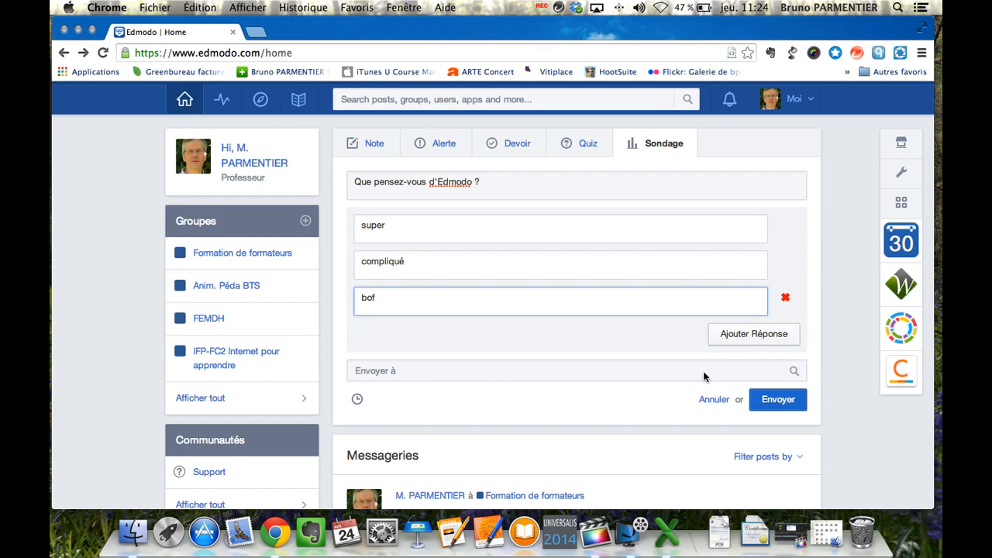
click(757, 342)
click(515, 338)
text(à fuir)
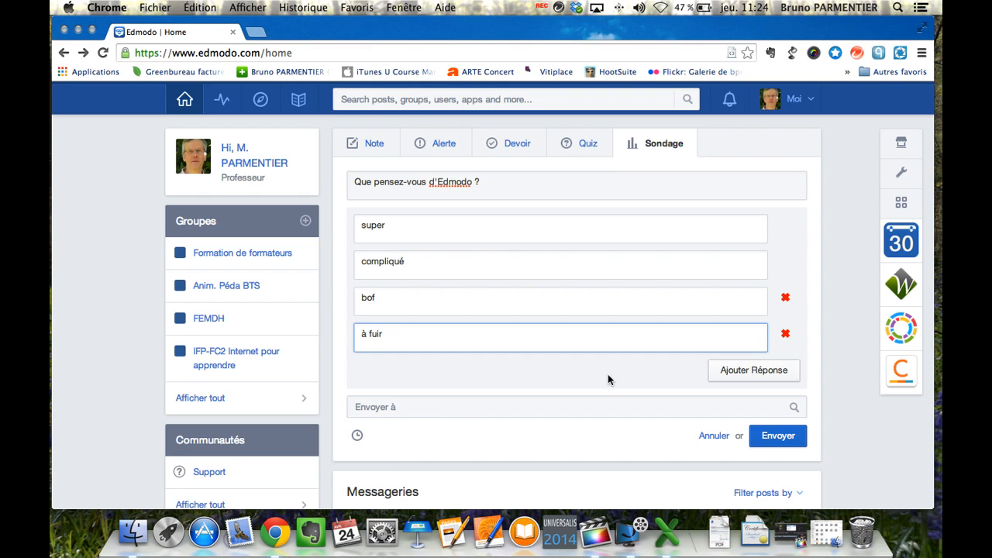
Step: Address the poll to Formation de formateurs and post it
click(559, 405)
click(413, 410)
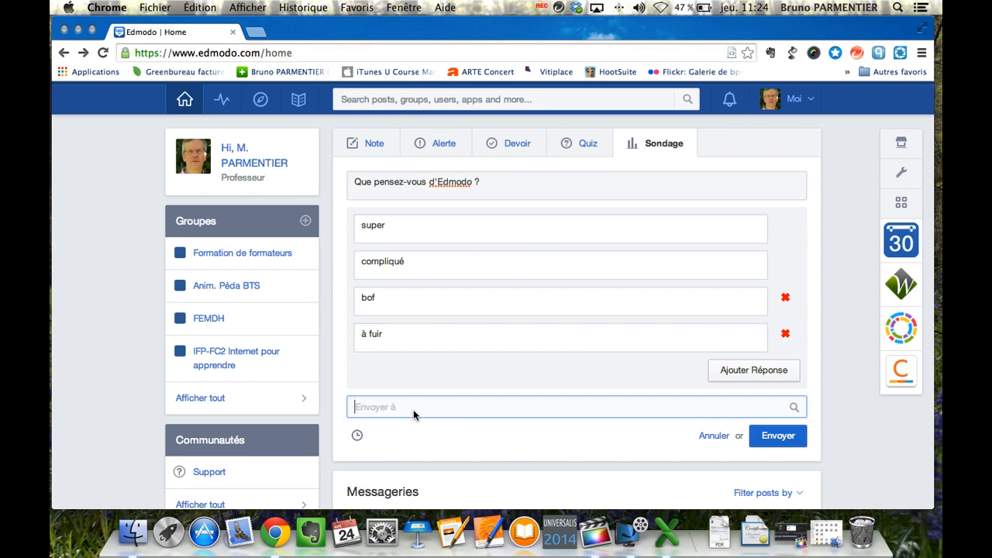
text(form)
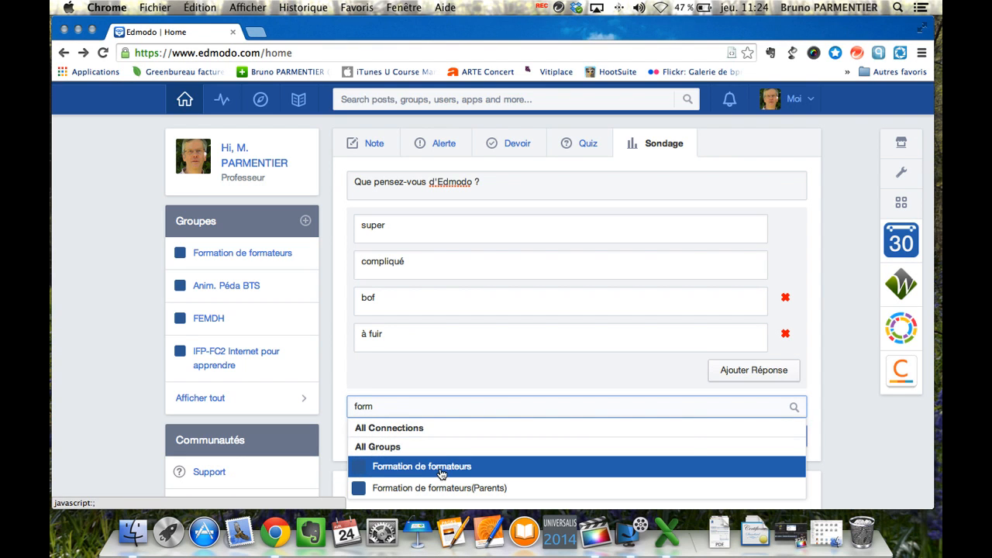
click(441, 471)
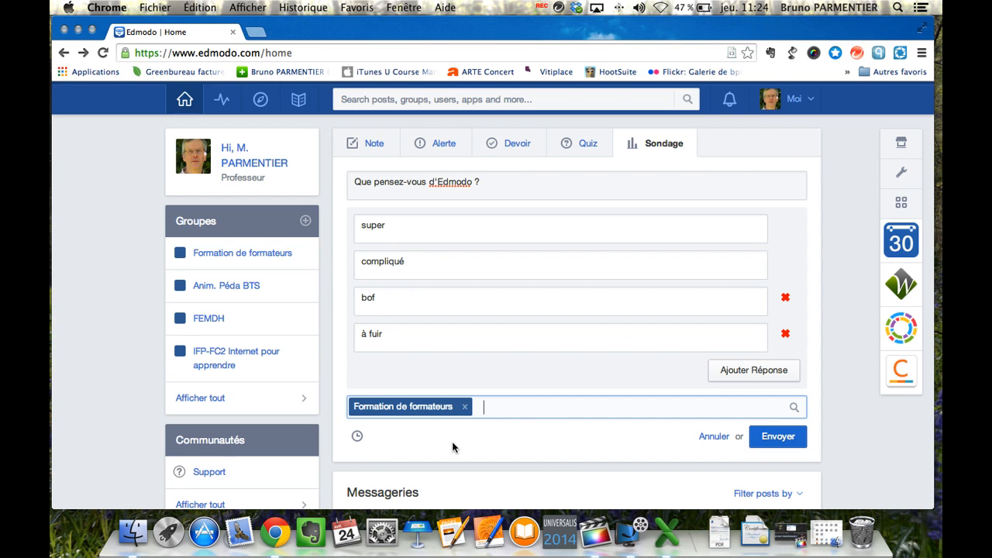
click(772, 439)
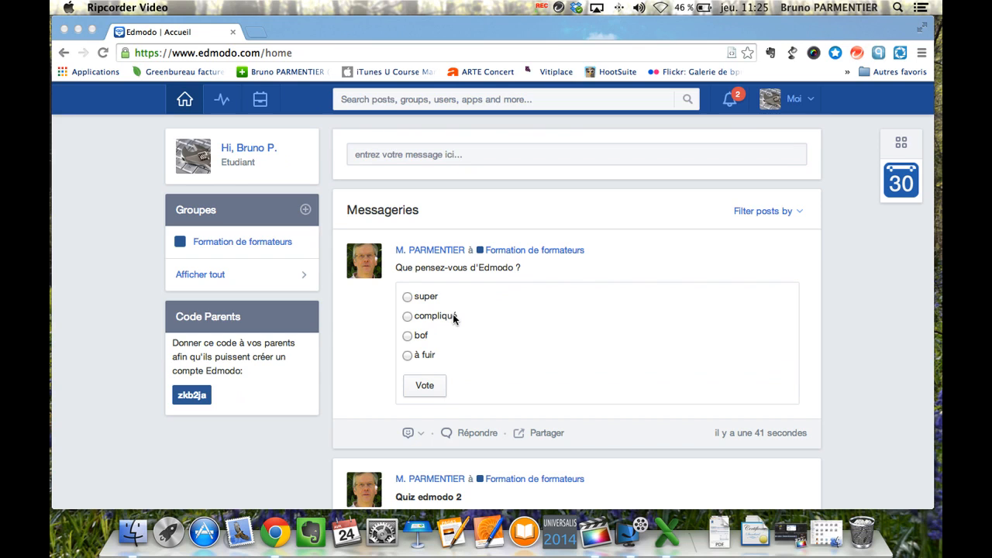
Step: As the student, vote 'super' on the poll
click(406, 296)
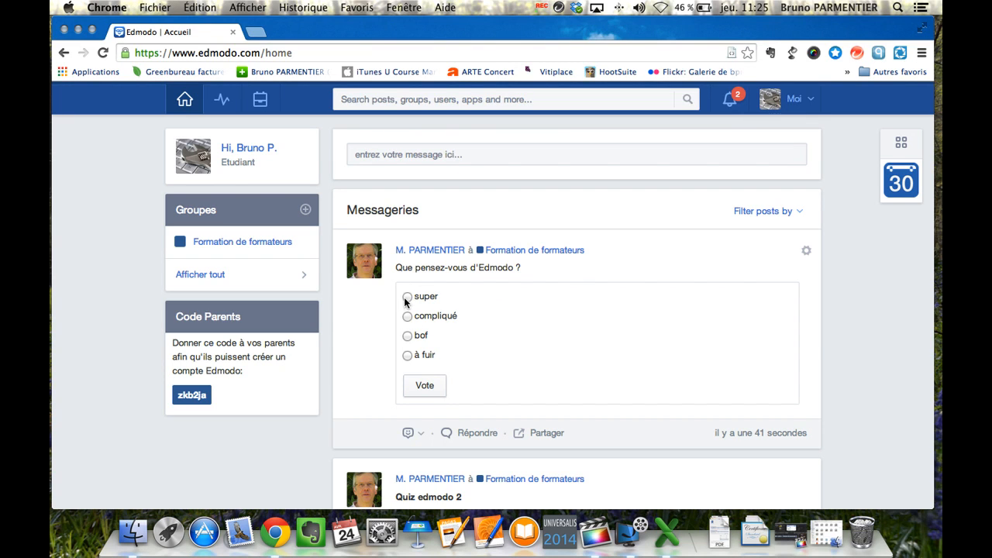
click(425, 386)
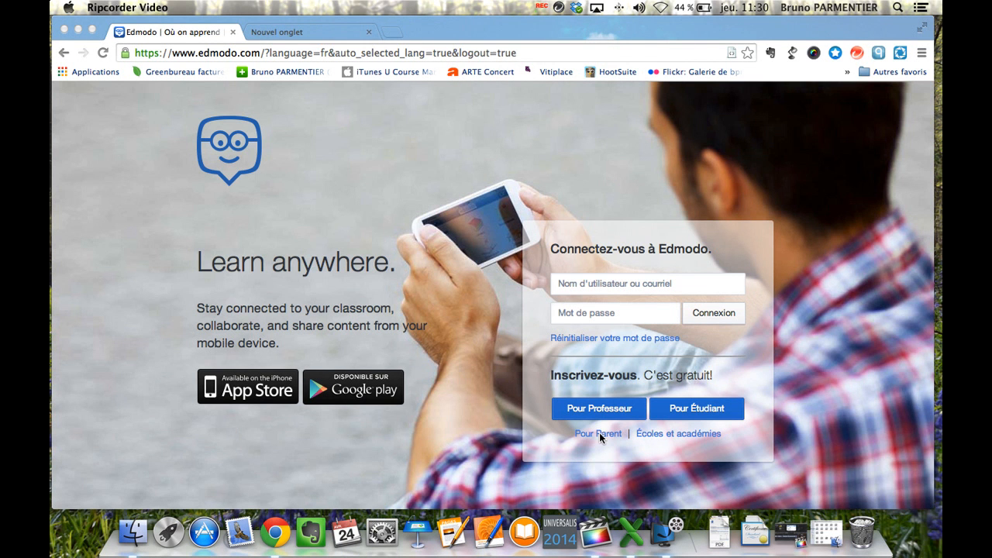
Step: Start the parent sign-up, enter the student's parent code and set the relation to Père
click(588, 443)
click(591, 433)
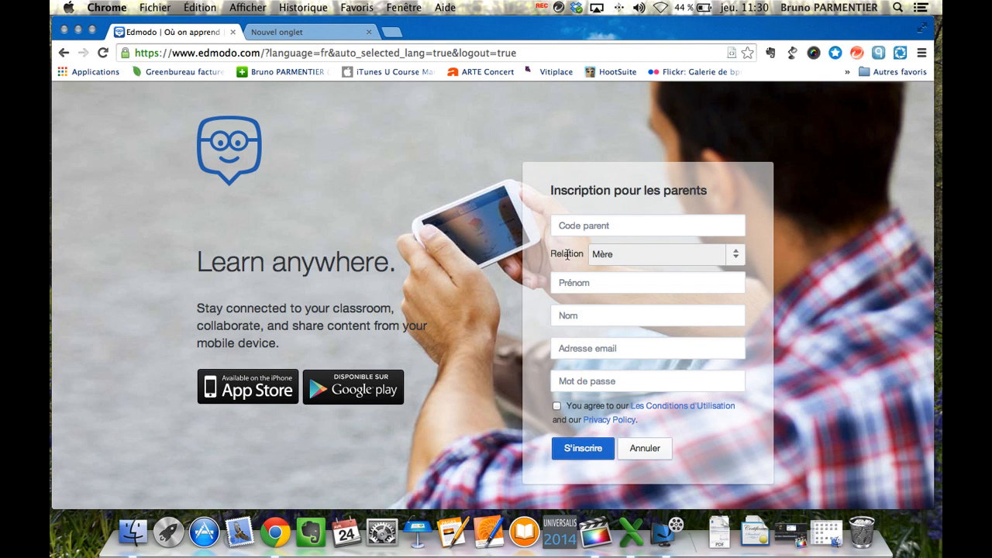
click(616, 226)
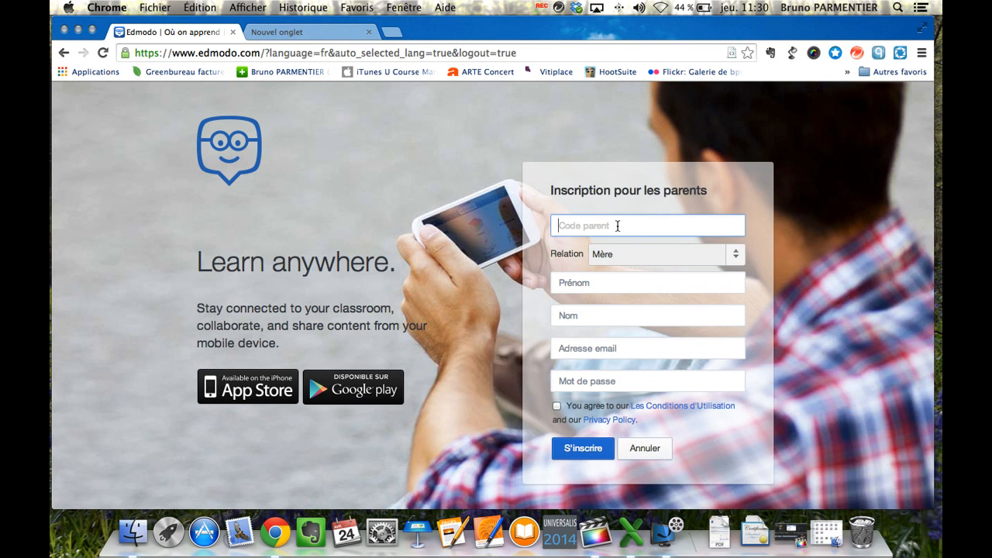
click(737, 253)
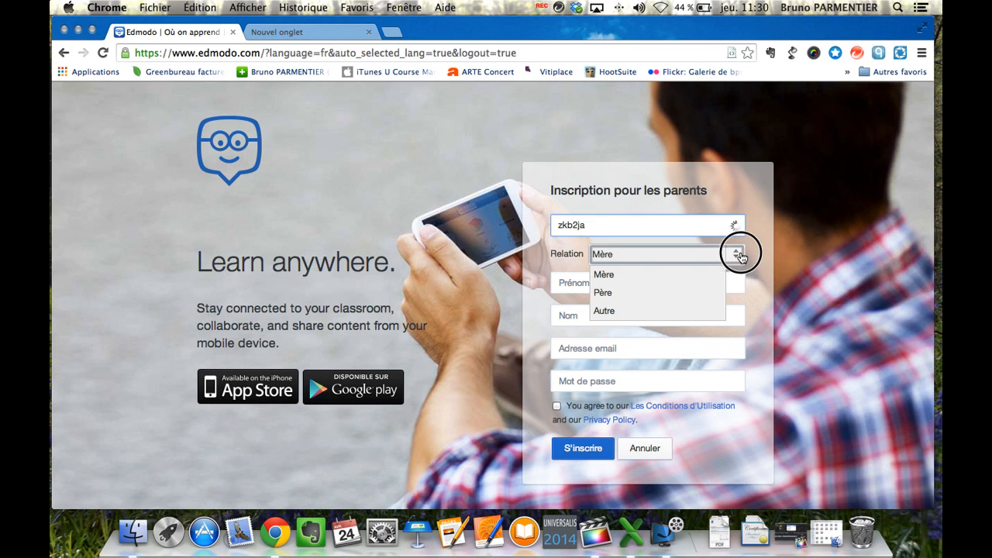
click(613, 297)
Step: Fill in the parent's first name, last name and password, accept the terms, and submit
click(612, 292)
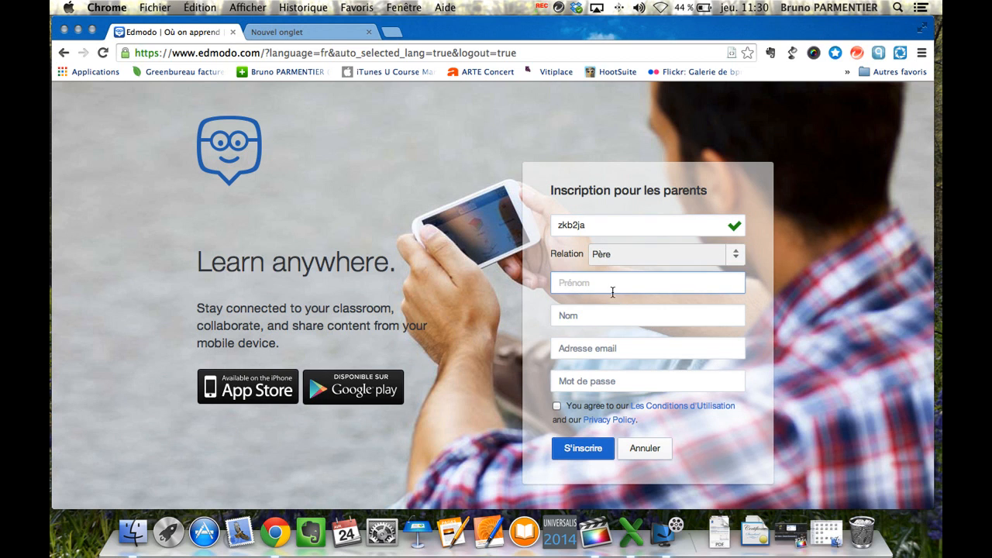
key(Tab)
click(603, 348)
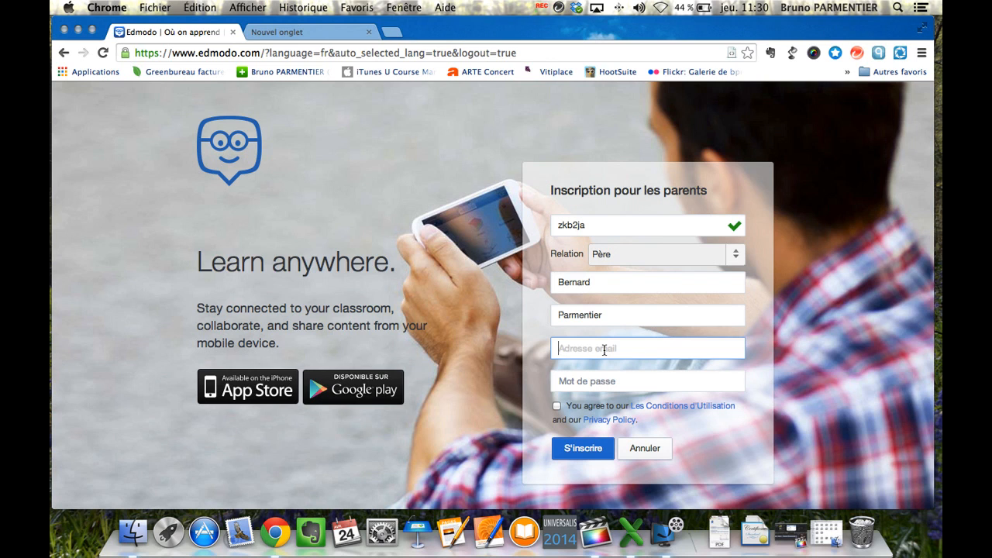
click(592, 382)
text(•••)
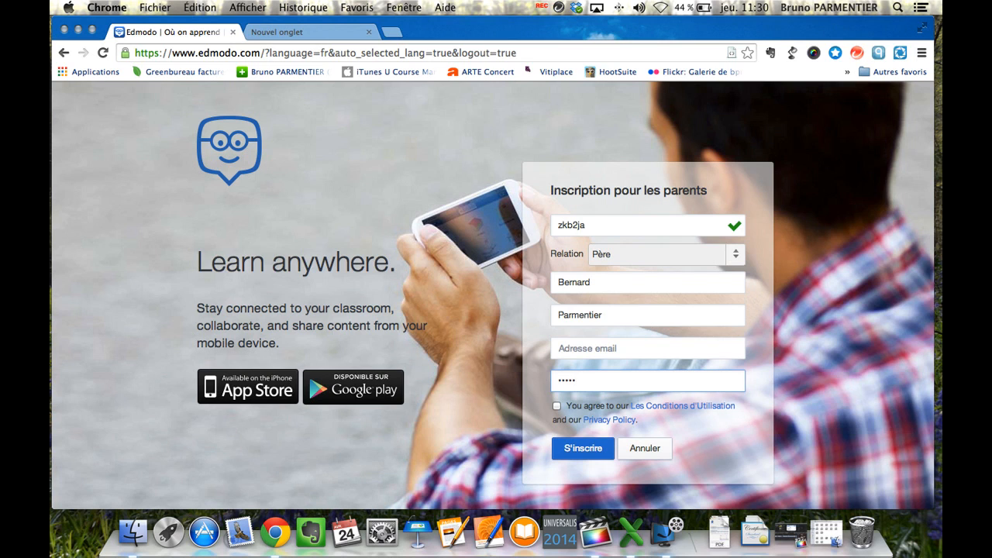
text(•••)
click(557, 406)
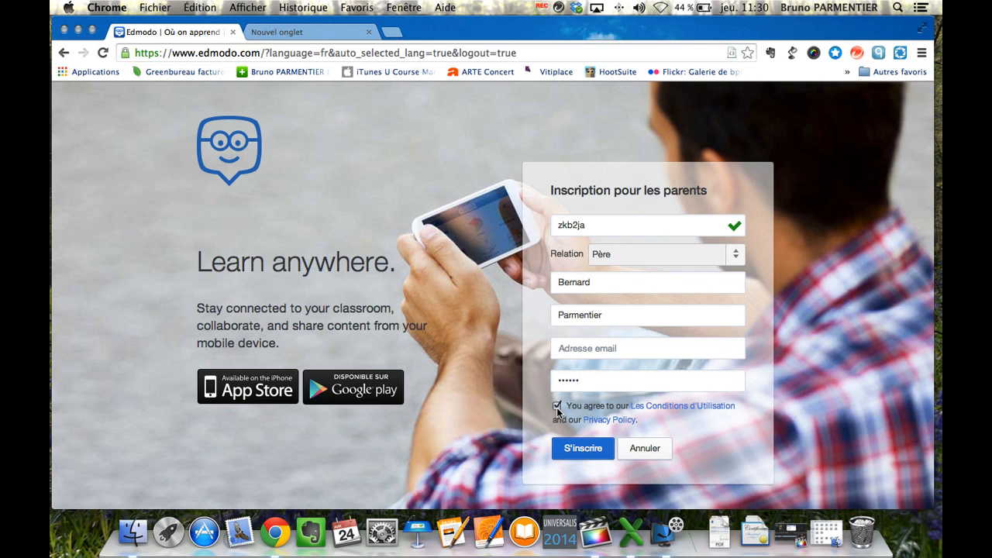
click(588, 454)
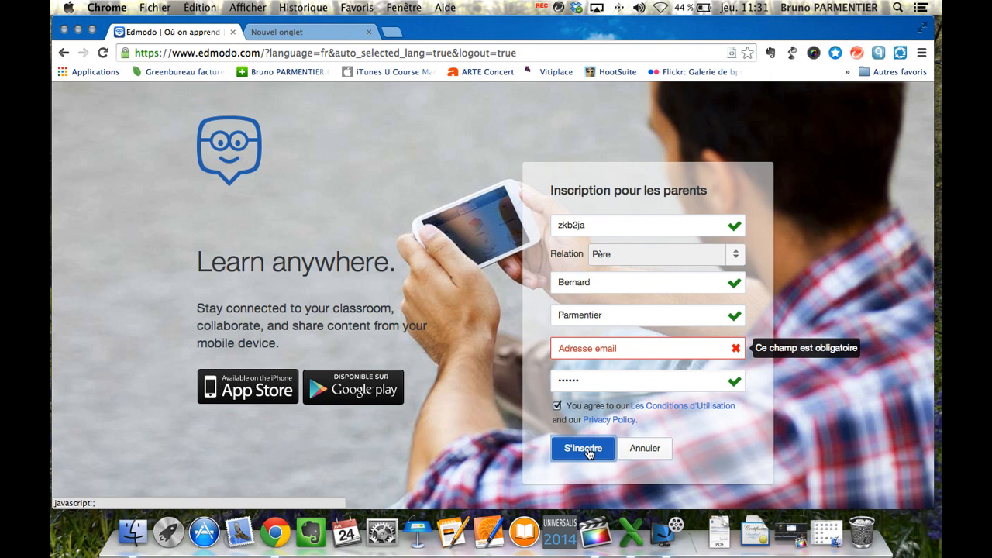
Step: Enter and correct the parent's email address, then resubmit the sign-up form
click(628, 349)
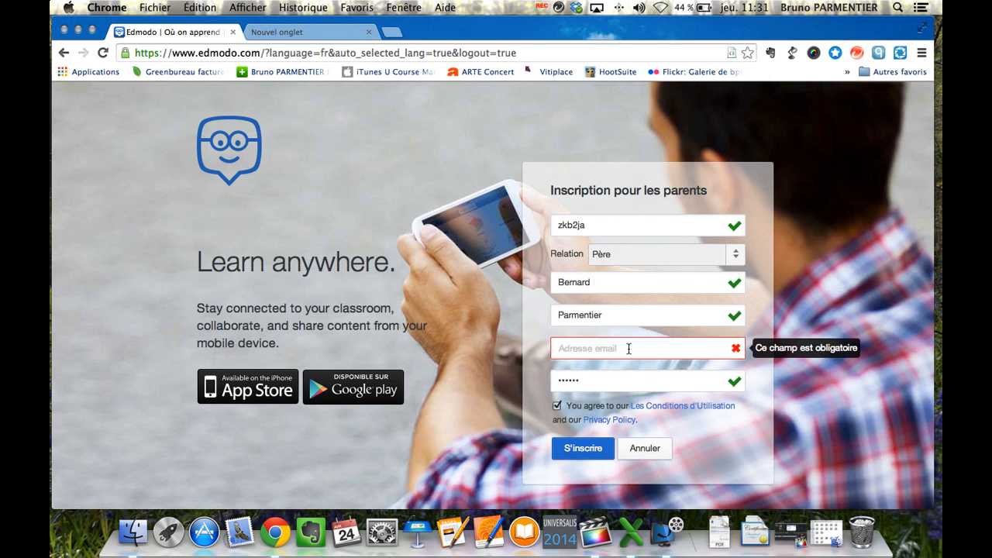
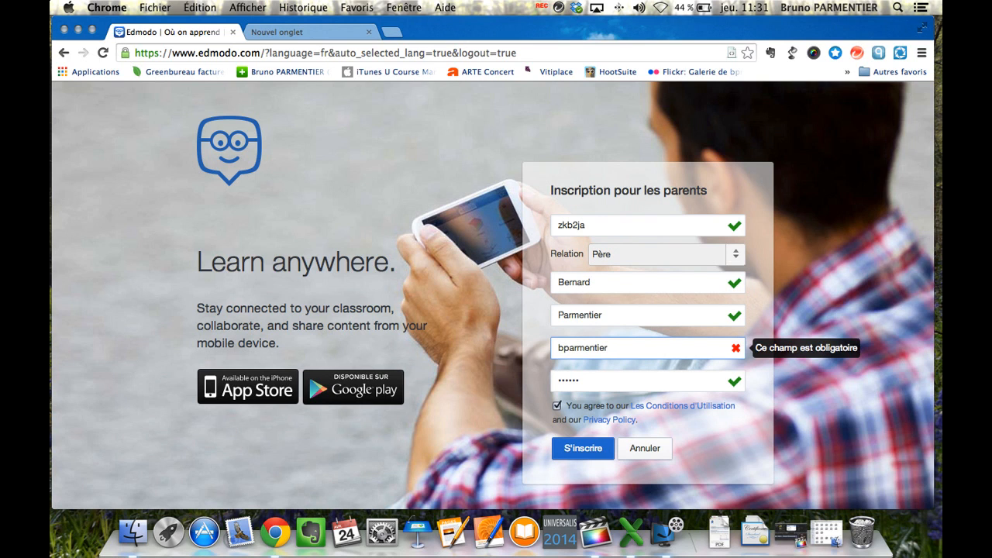
click(723, 463)
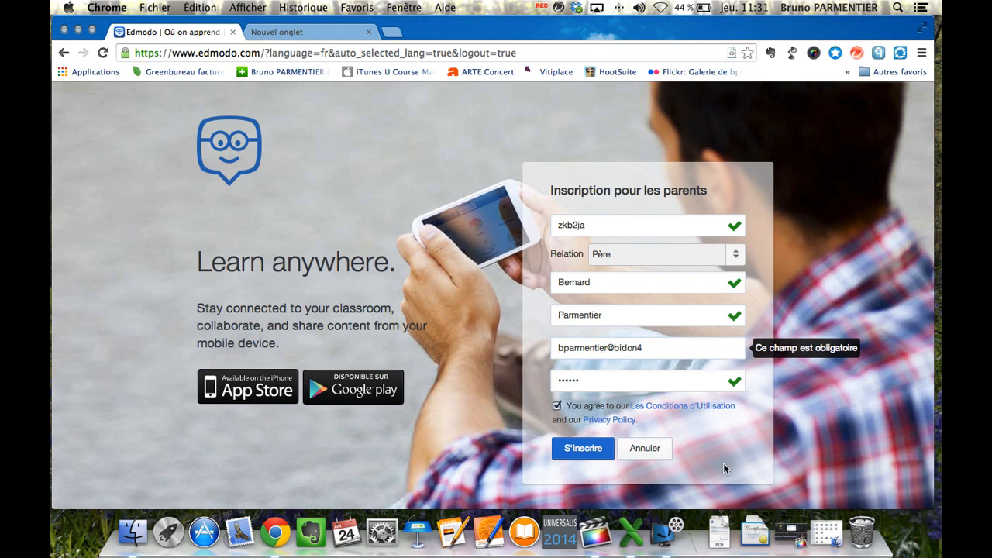
click(574, 452)
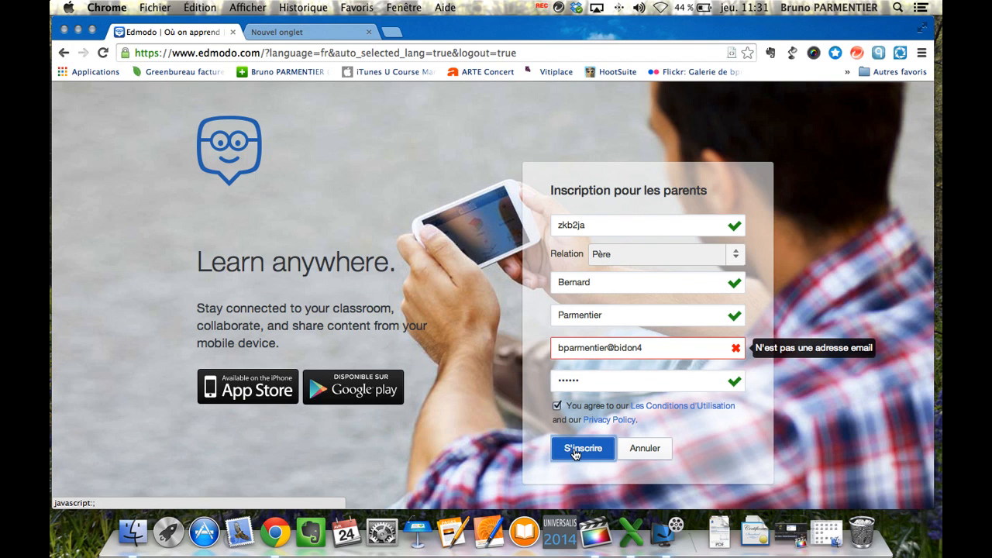
click(652, 345)
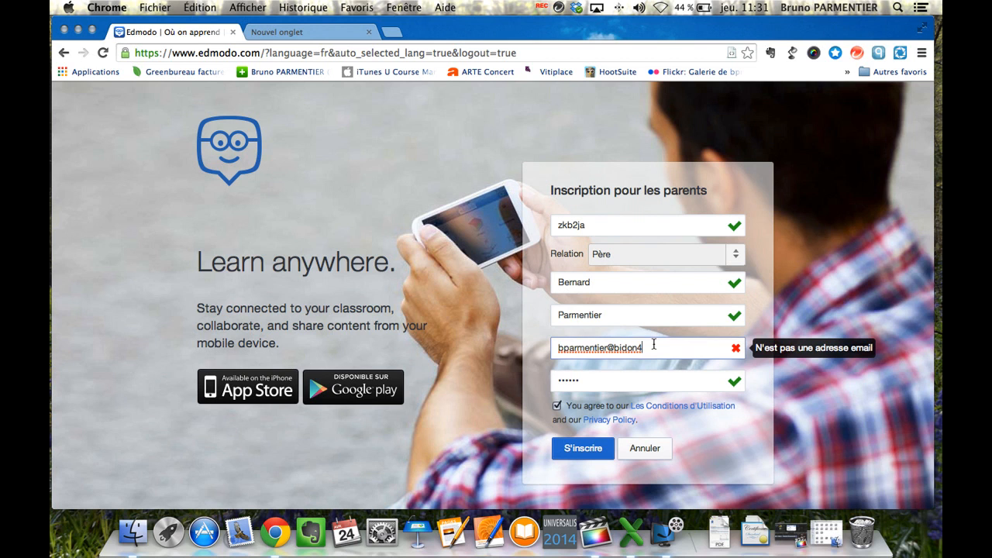
text(.fr)
click(589, 449)
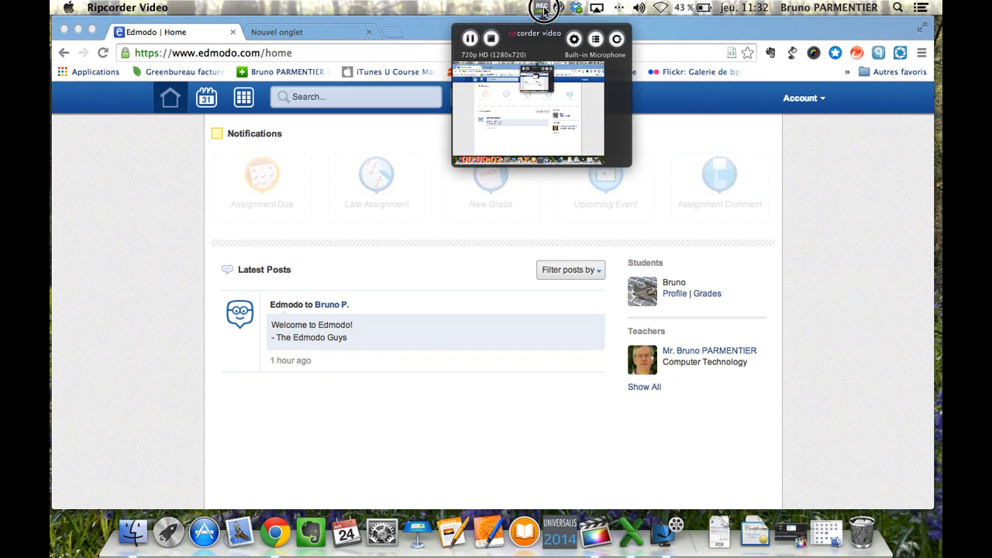
Step: Open the student's grades and review the Formation de formateurs progress chart showing 19/22 total
click(542, 9)
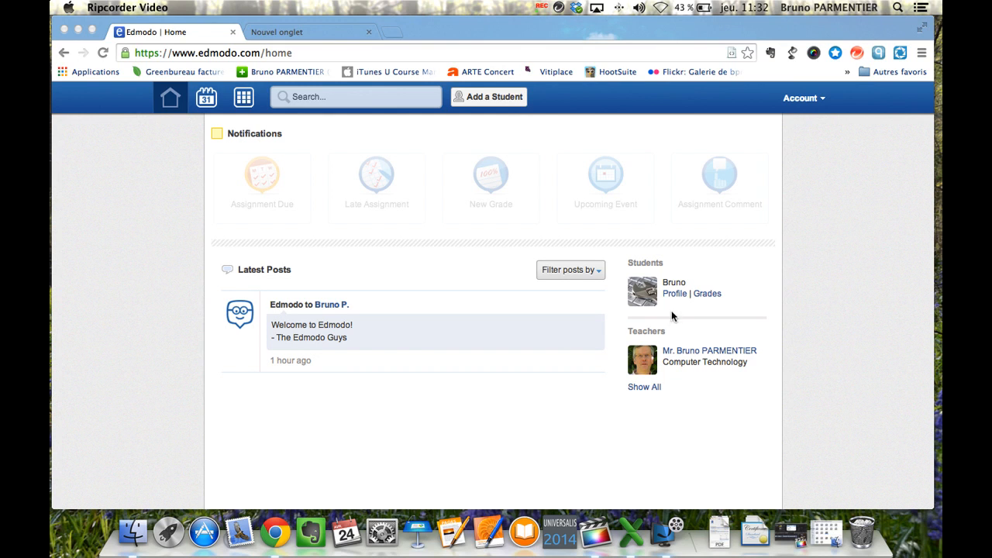
click(708, 296)
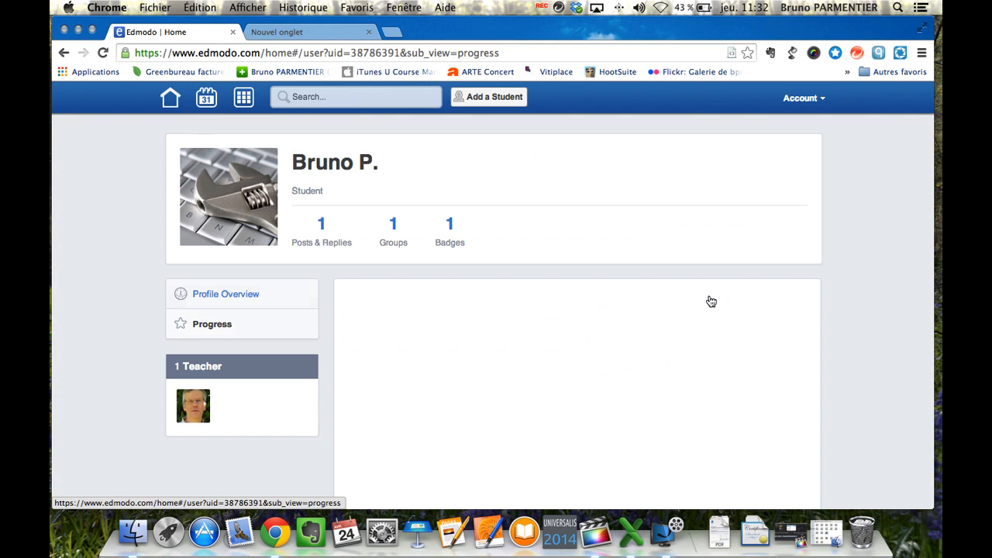
scroll(557, 353, down, 2)
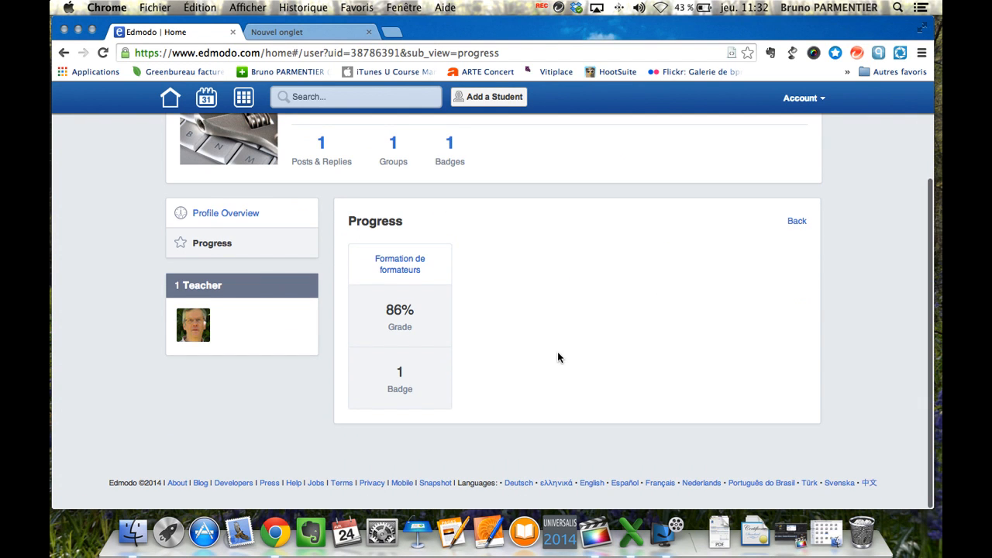
click(401, 372)
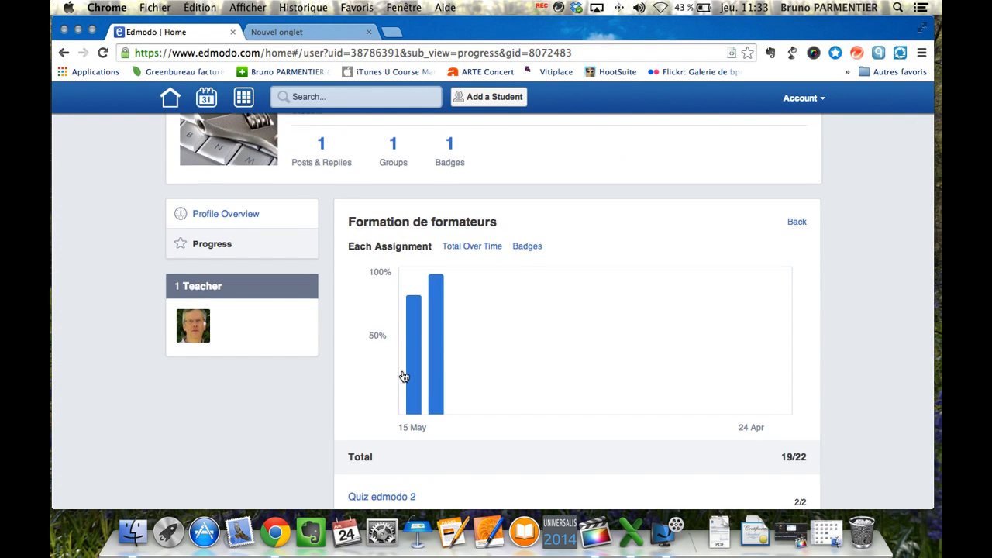
scroll(404, 377, down, 3)
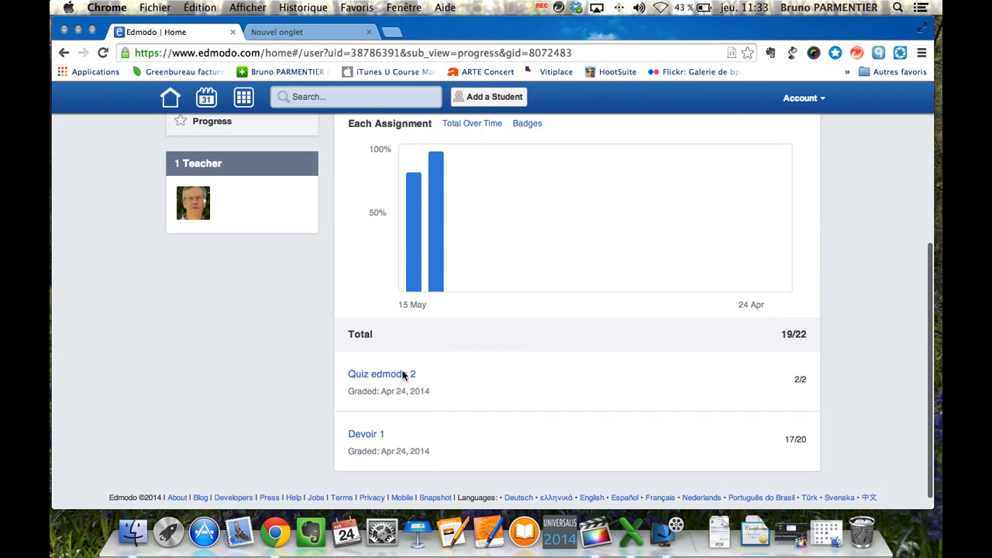
scroll(402, 374, up, 2)
mouse_move(435, 296)
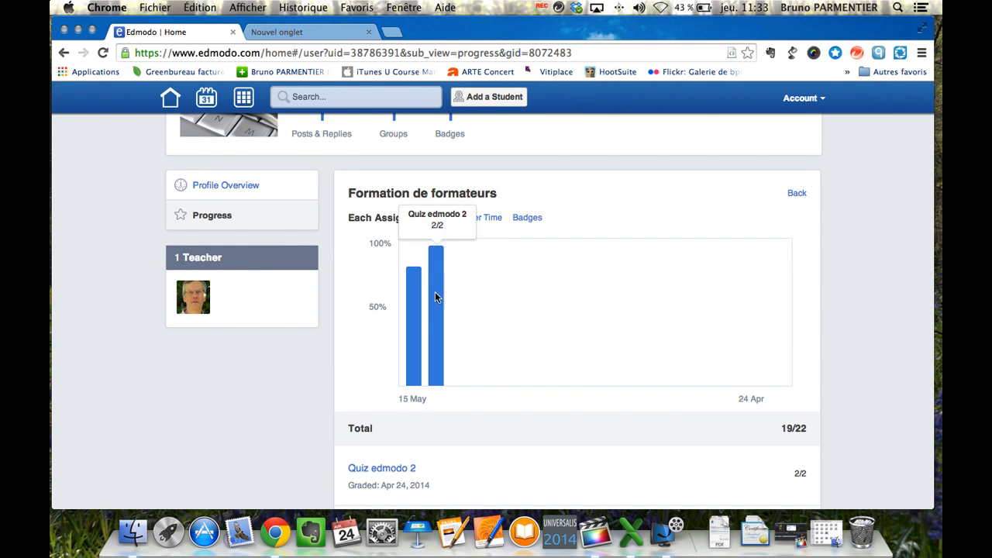
scroll(467, 343, up, 1)
scroll(468, 343, down, 2)
scroll(466, 343, down, 2)
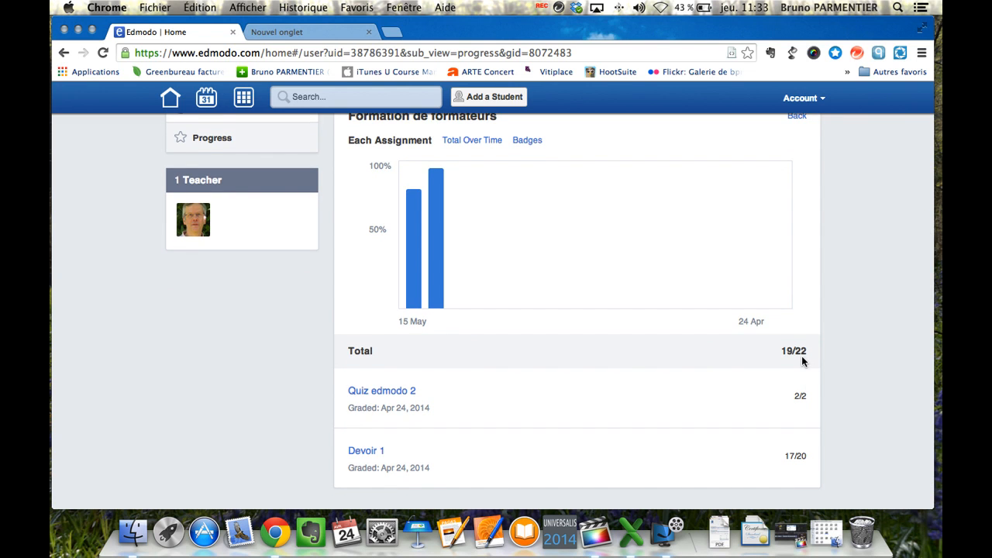
scroll(625, 362, up, 5)
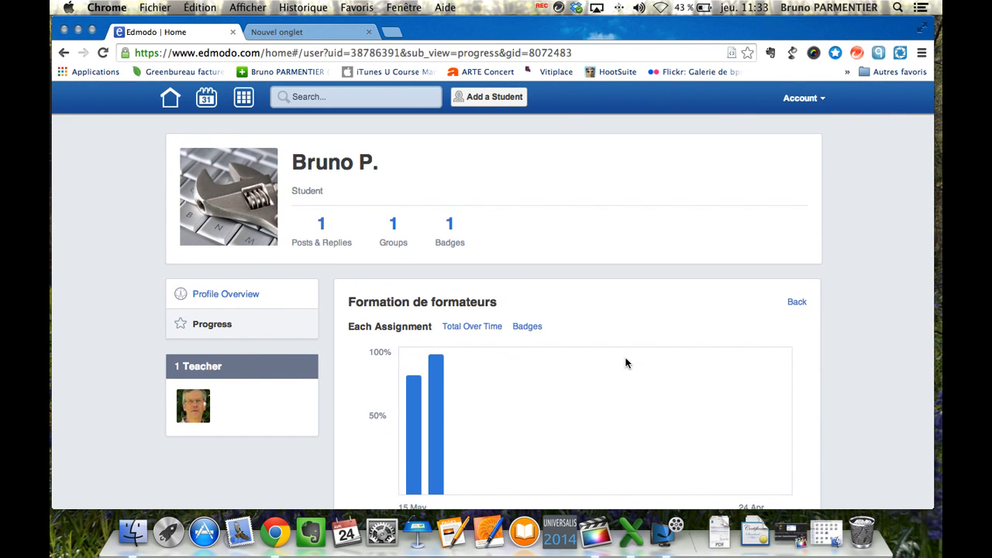
Step: Reload the Formation de formateurs progress view and display the earned Participant badge
click(451, 226)
click(218, 320)
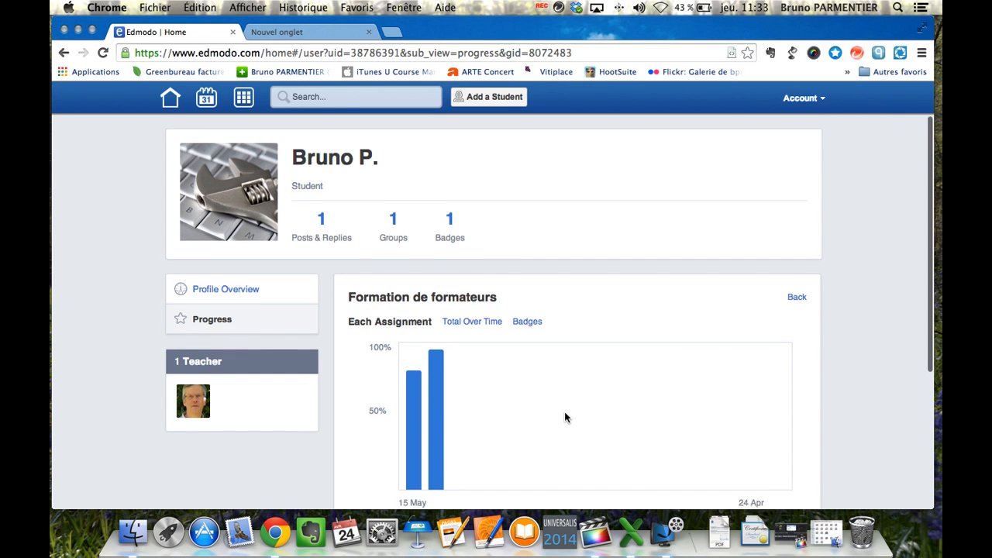
scroll(564, 418, down, 1)
click(526, 290)
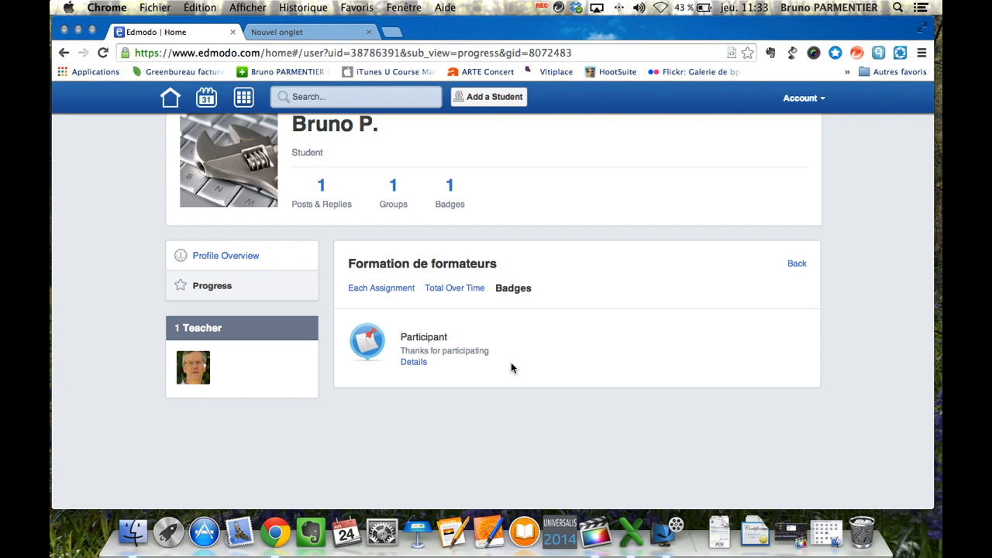
scroll(510, 364, up, 1)
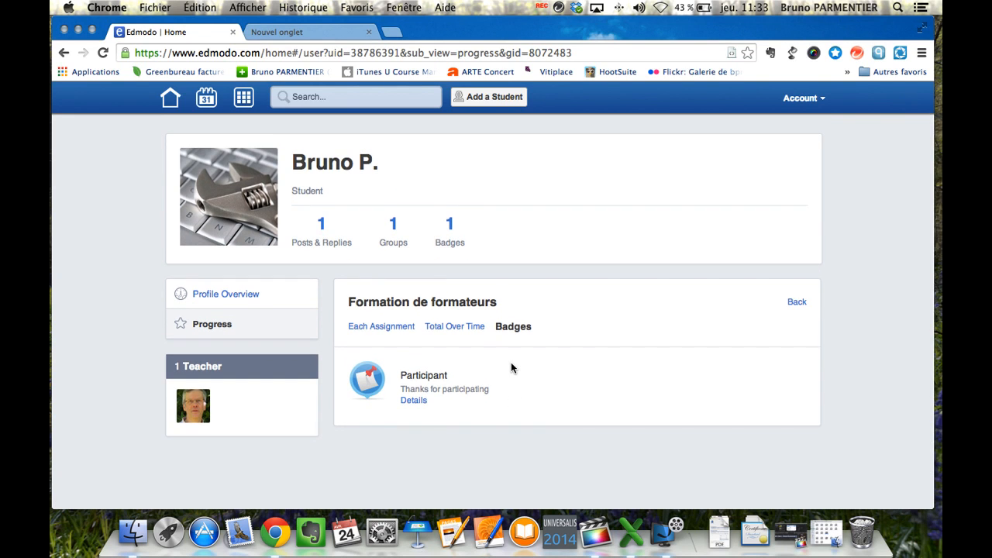
Step: View the Planner and Apps pages, then open and cancel the Add a Student window
click(208, 103)
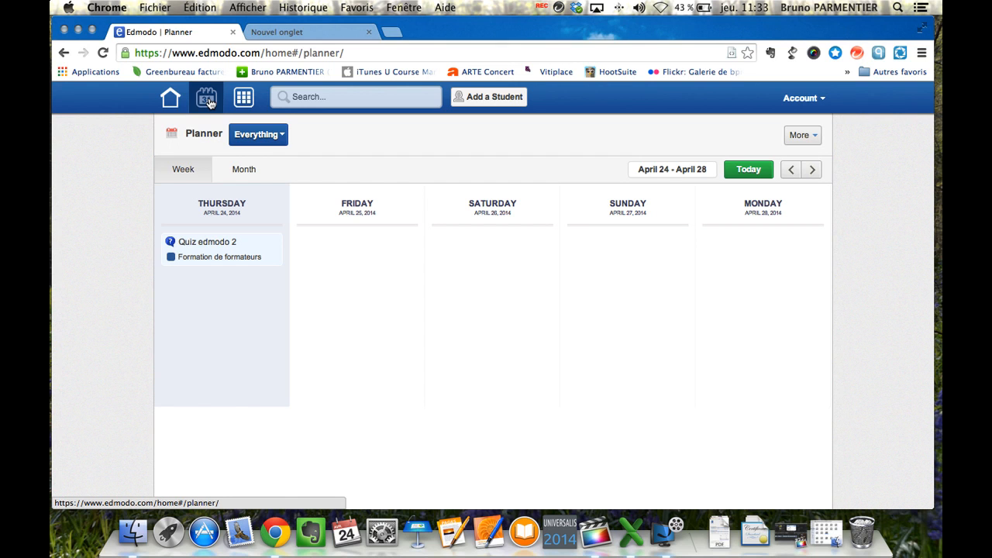
click(243, 103)
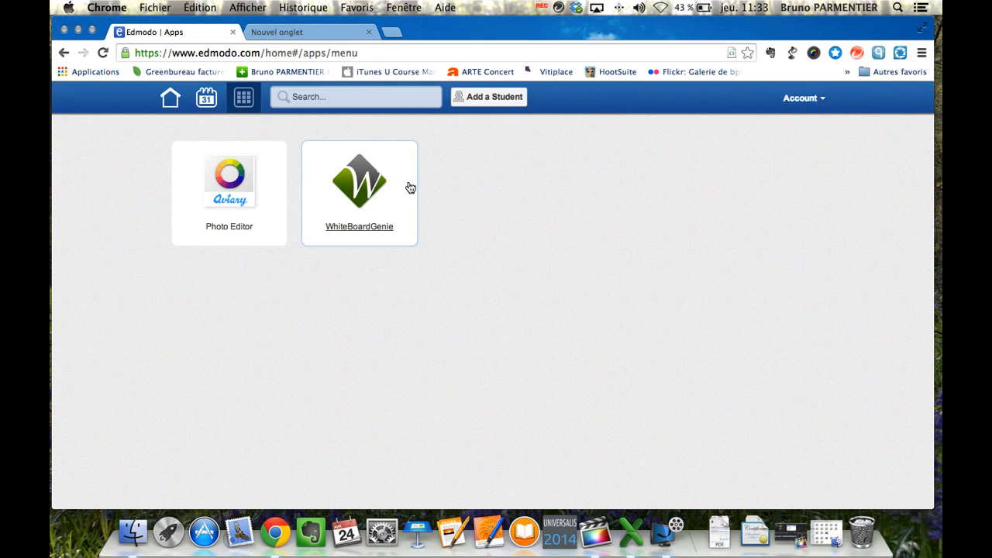
click(491, 106)
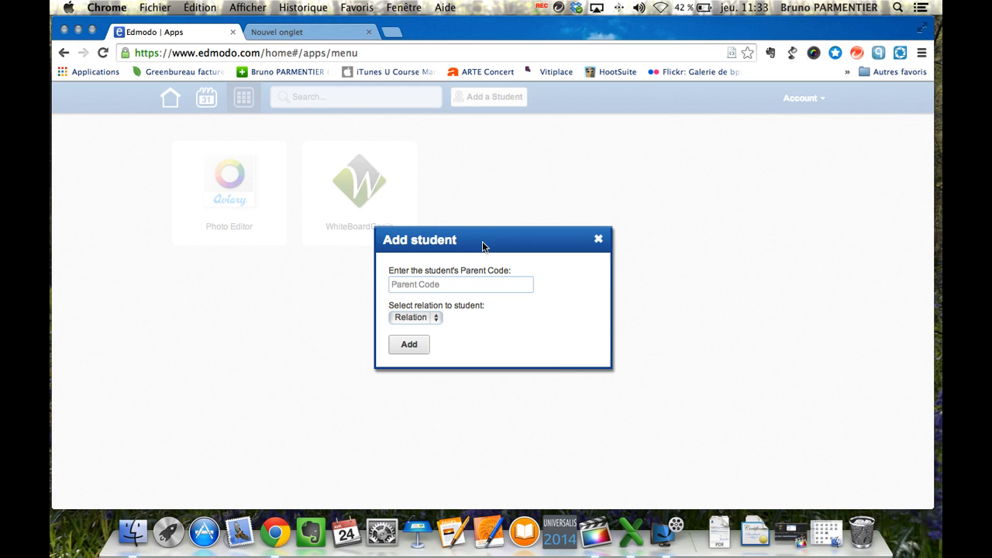
click(453, 286)
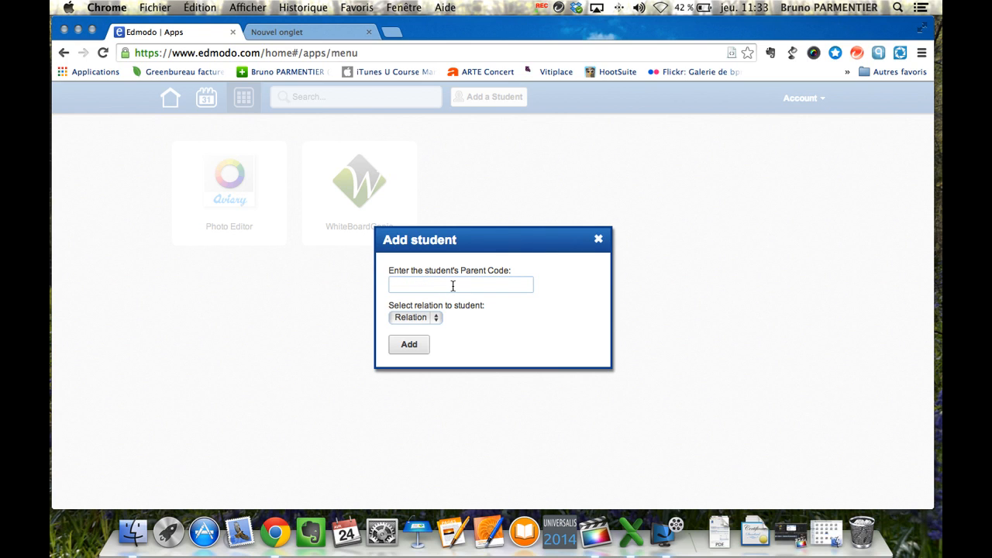
click(598, 241)
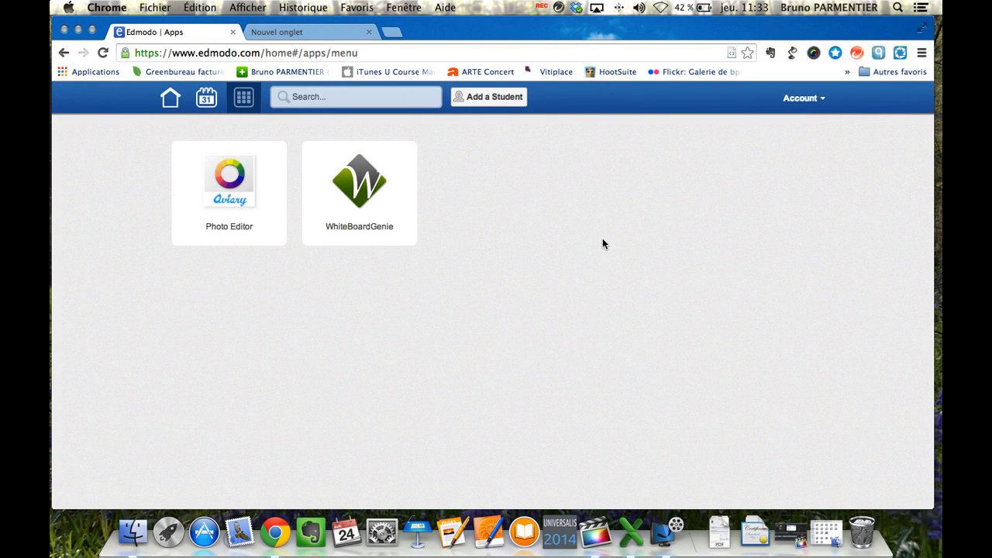
Step: Open the parent's account Settings, pass Email & Text Updates, and reach the Password section
click(813, 104)
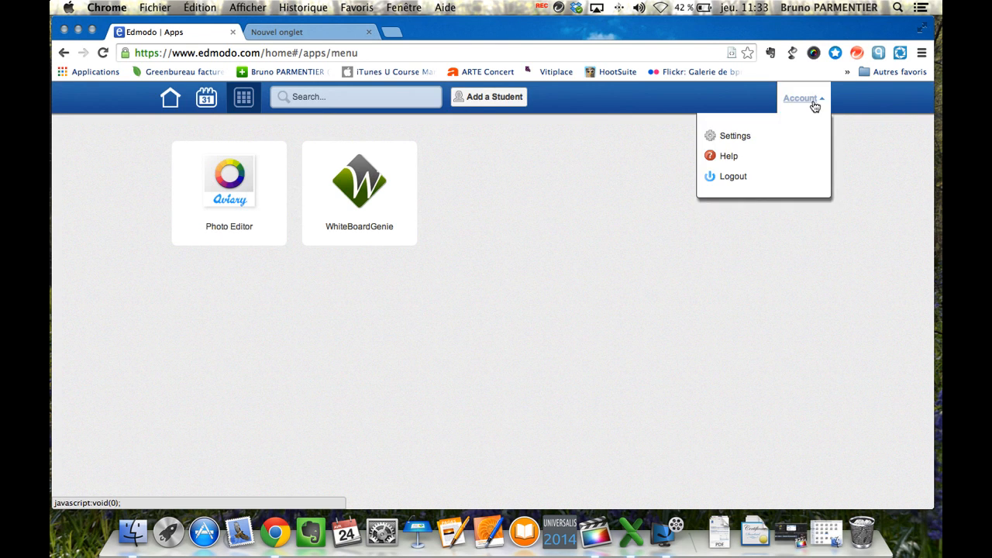
click(742, 136)
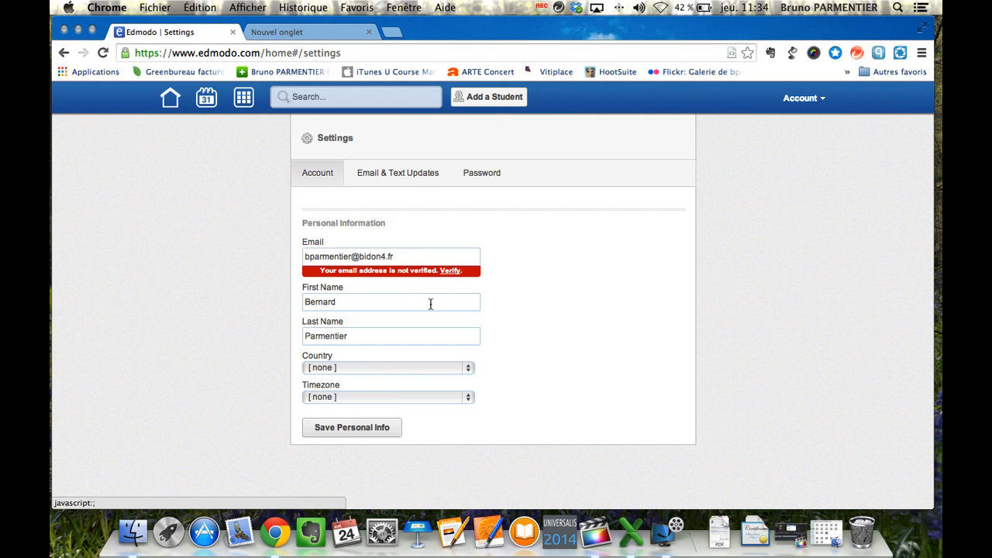
click(401, 181)
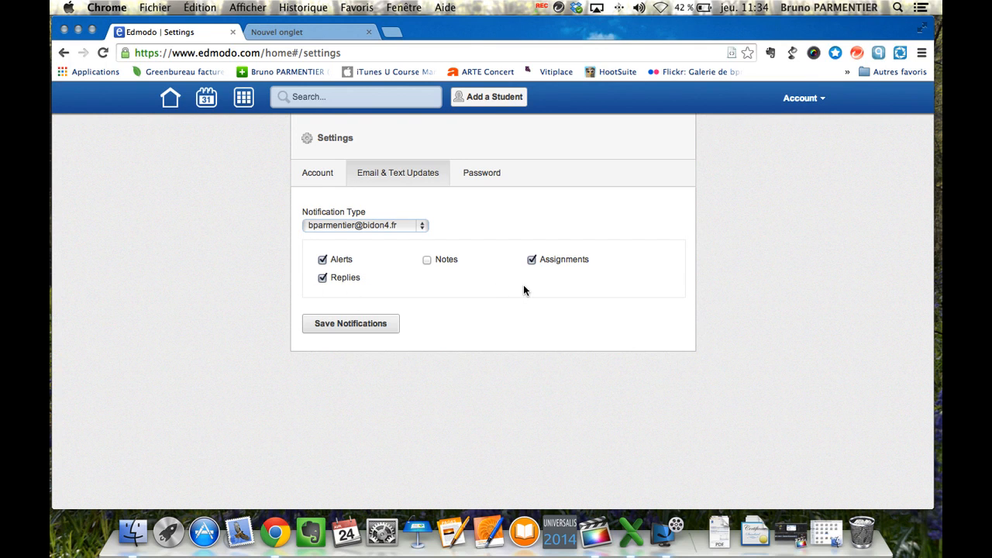
click(481, 179)
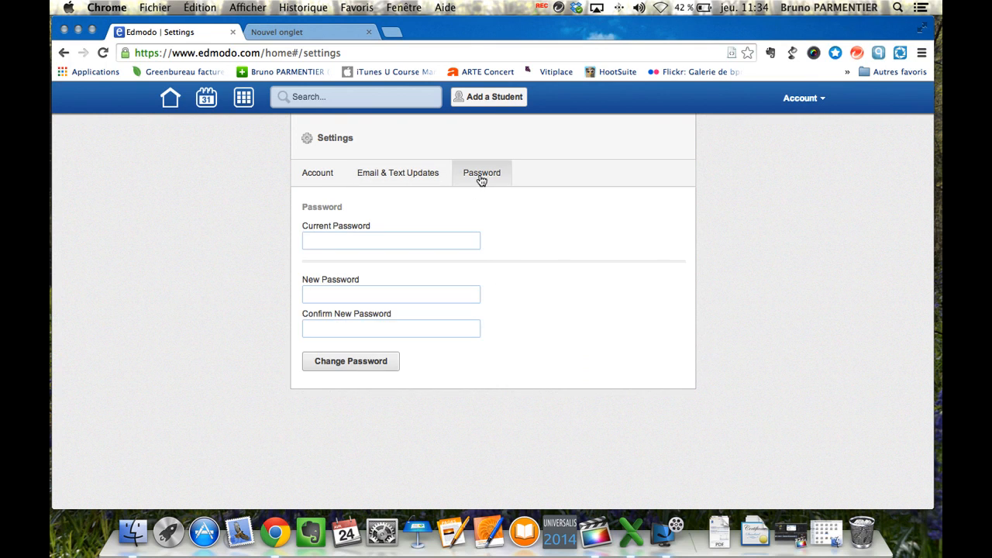